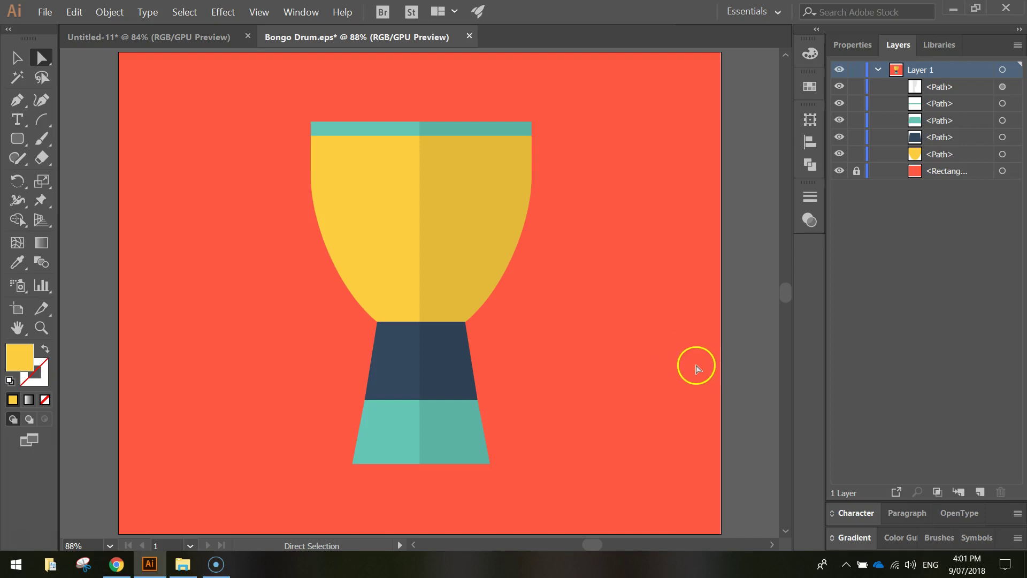
Step: Create a new blank document from the Web 1280 × 1024 px preset
{"action": "left_click", "coordinate": [46, 14]}
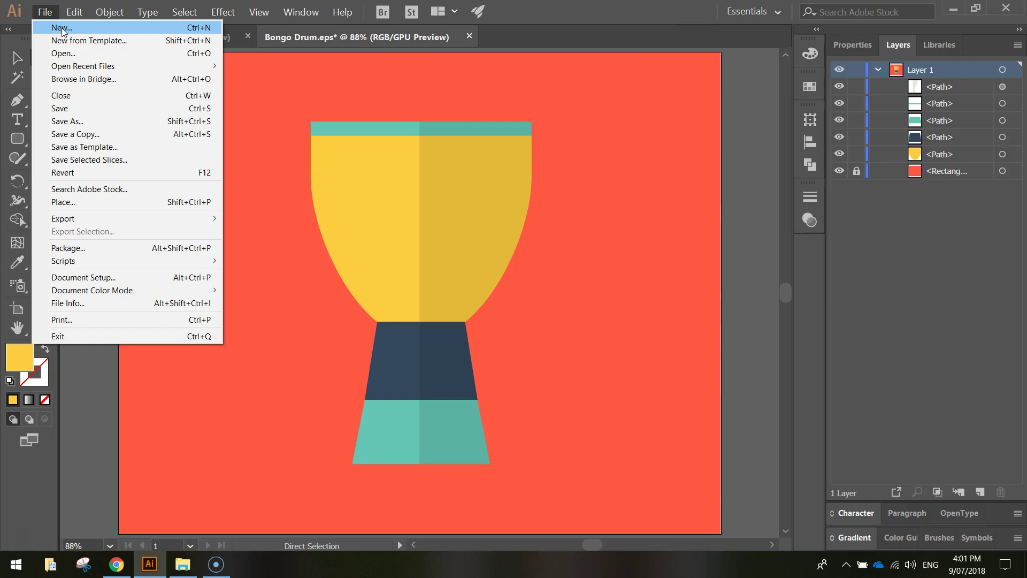
{"action": "left_click", "coordinate": [62, 30]}
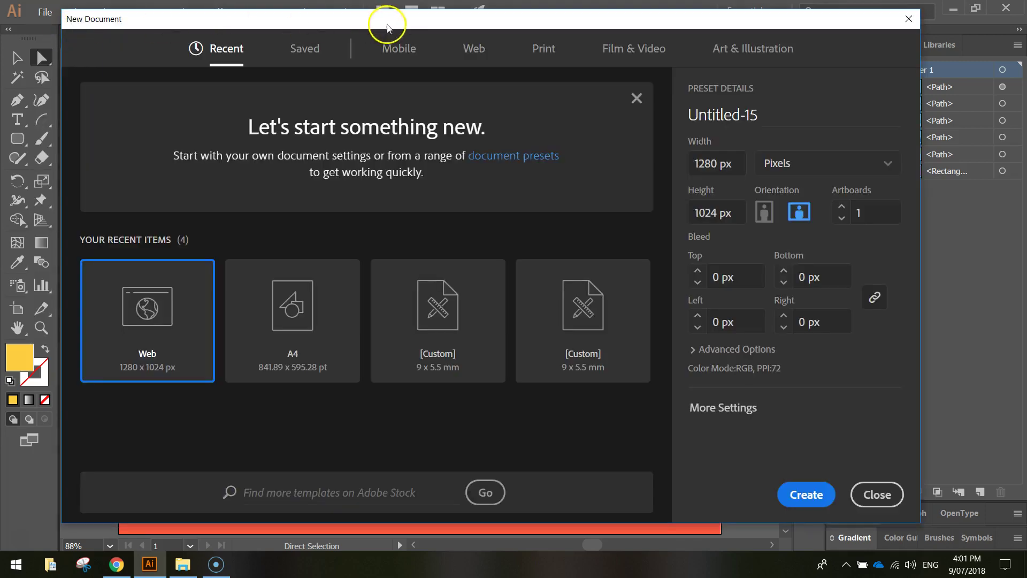
{"action": "left_click", "coordinate": [478, 50]}
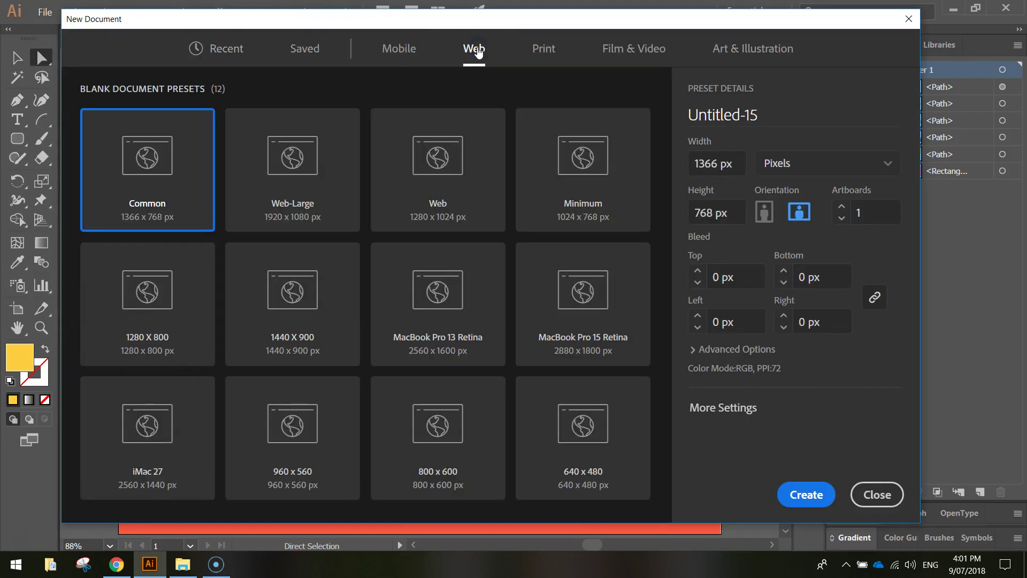
{"action": "left_click", "coordinate": [439, 167]}
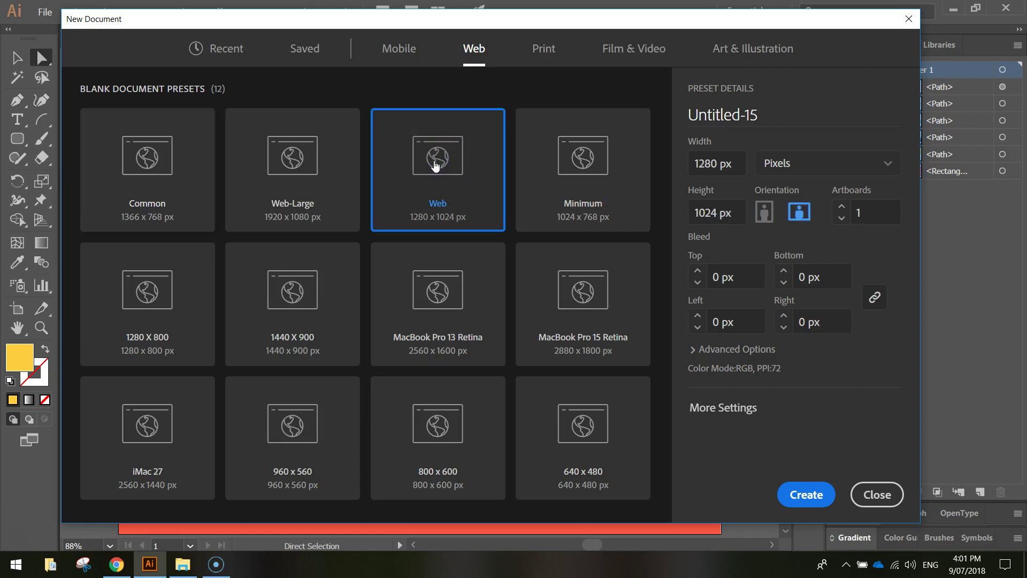
{"action": "left_click", "coordinate": [805, 492]}
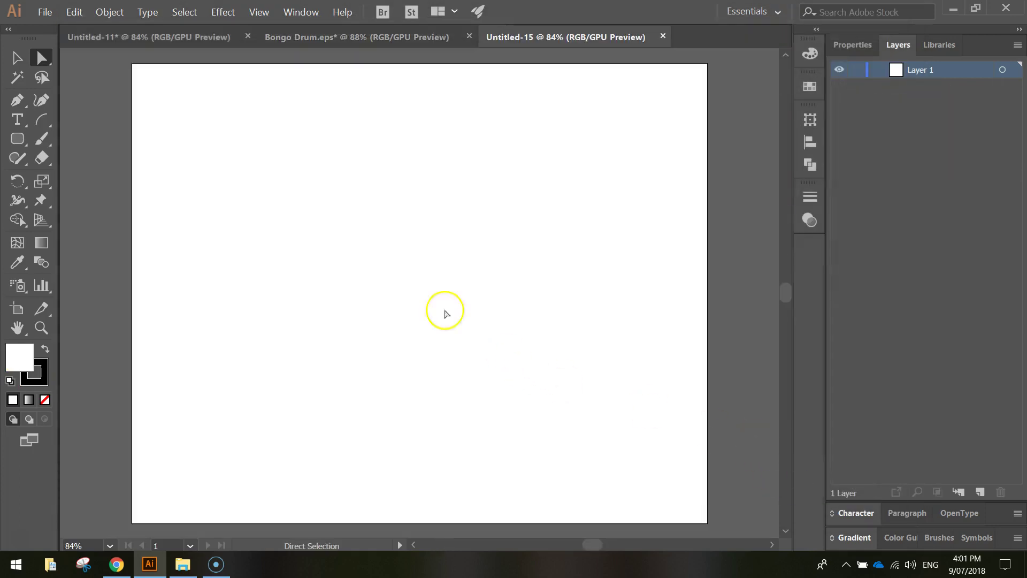
Step: Choose the Rectangle Tool and set its stroke to None
{"action": "left_click_drag", "start_coordinate": [17, 139], "coordinate": [61, 149]}
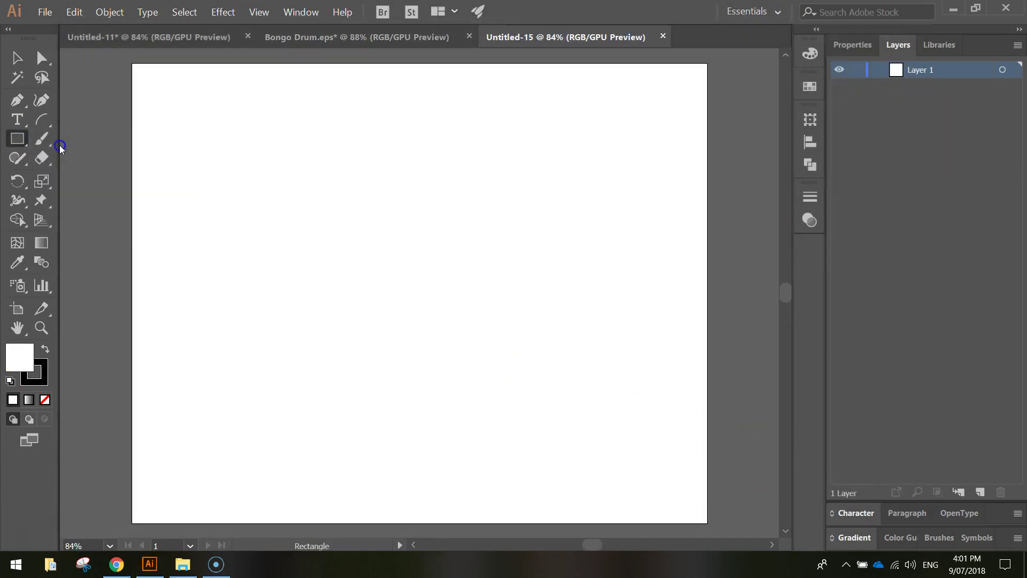
{"action": "left_click", "coordinate": [853, 45]}
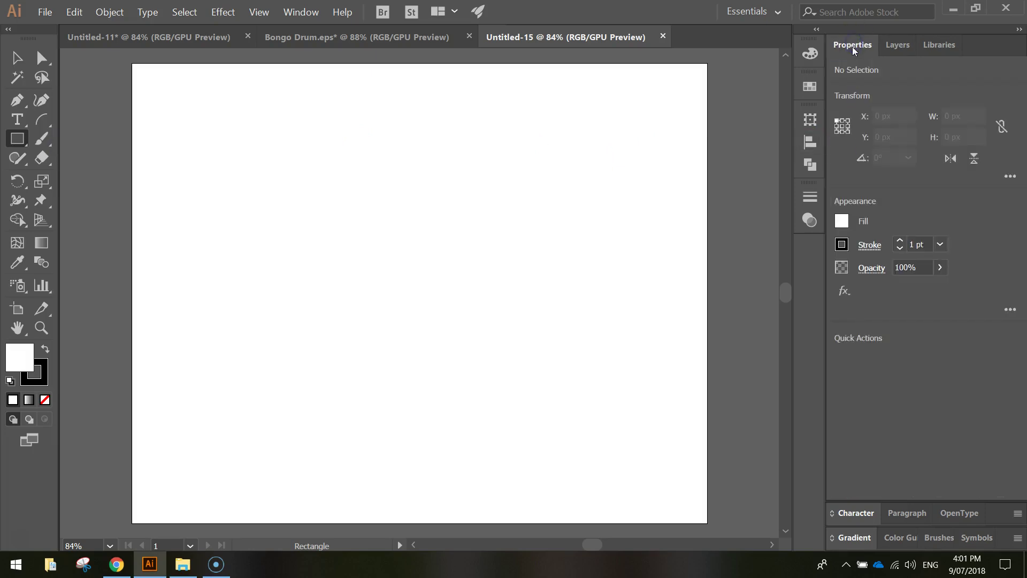
{"action": "left_click", "coordinate": [841, 243]}
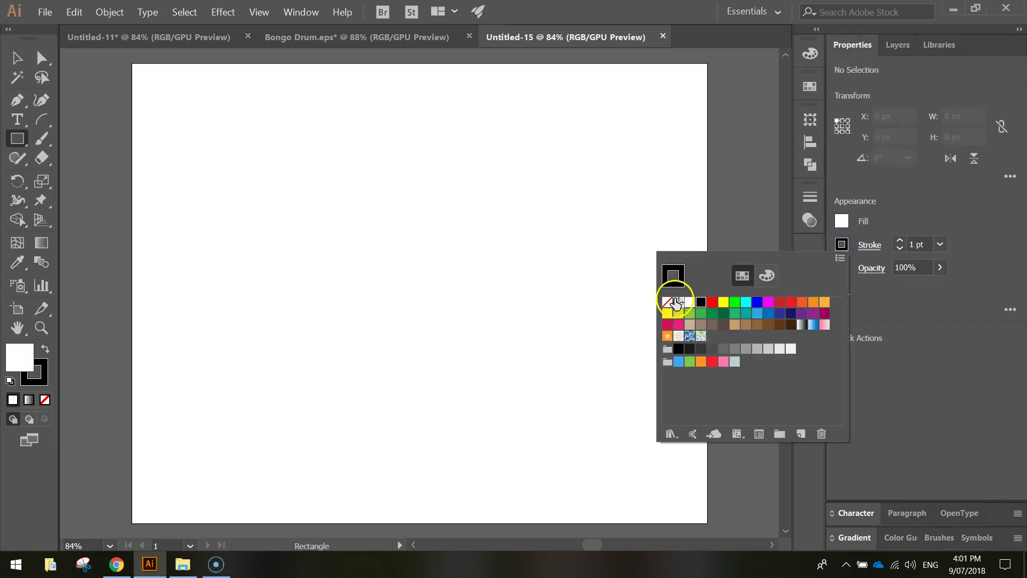
{"action": "left_click", "coordinate": [668, 302]}
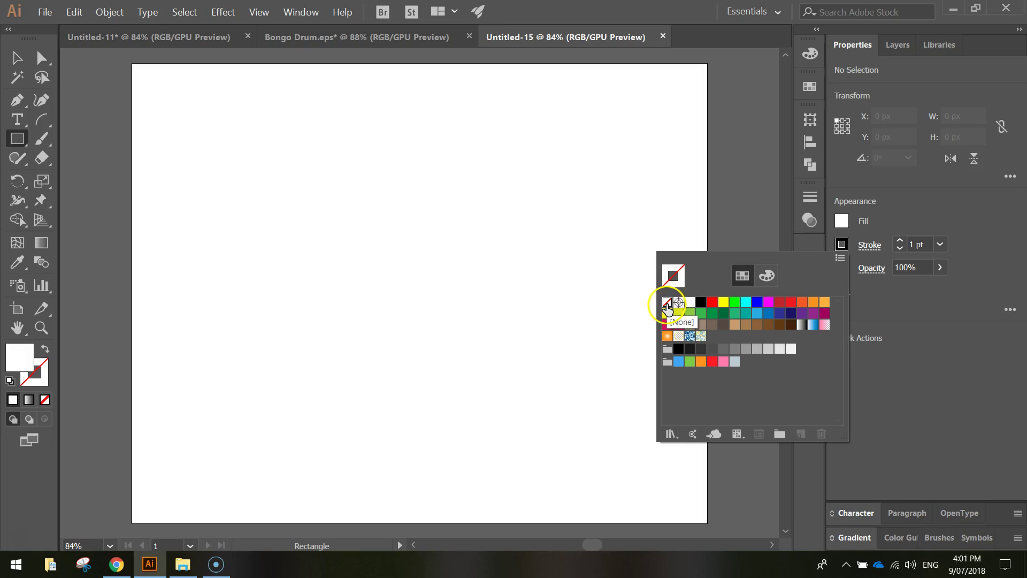
{"action": "left_click", "coordinate": [842, 221]}
Step: Set the fill to coral #ff7e6a and draw a rectangle covering the whole artboard
{"action": "left_click", "coordinate": [842, 223]}
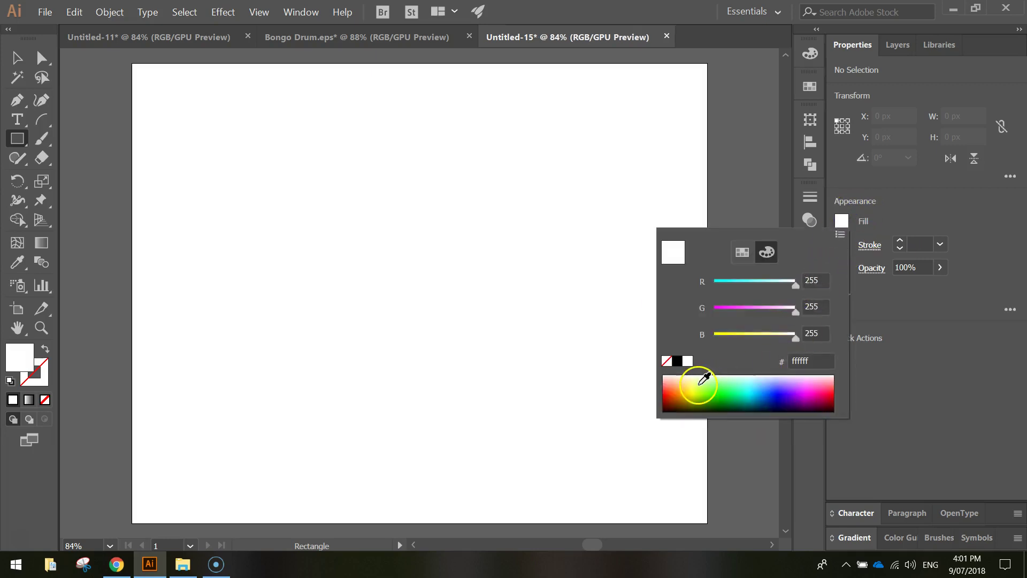
{"action": "left_click", "coordinate": [670, 383]}
{"action": "left_click_drag", "start_coordinate": [670, 383], "coordinate": [666, 383]}
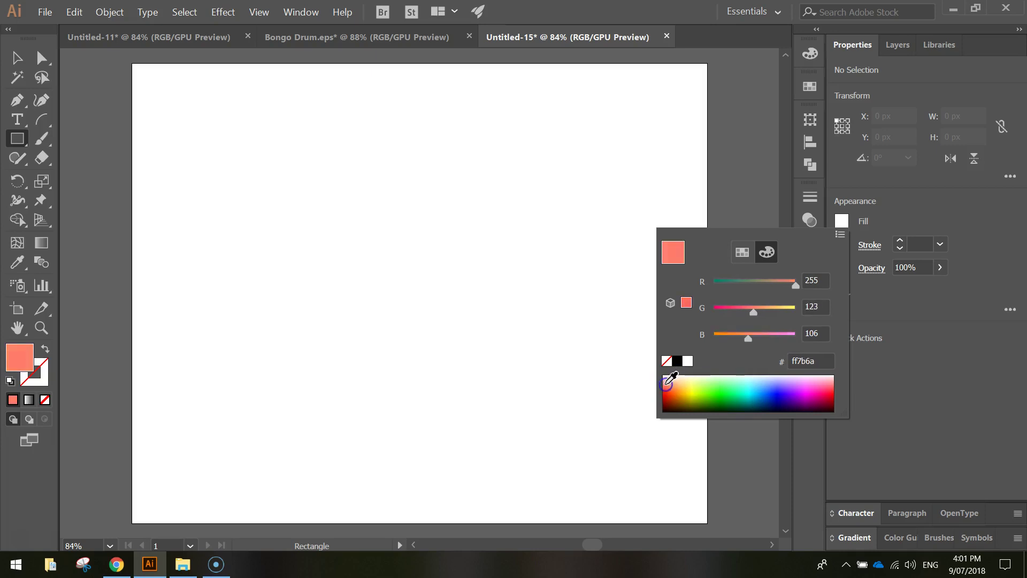
{"action": "left_click_drag", "start_coordinate": [753, 312], "coordinate": [755, 313]}
{"action": "left_click", "coordinate": [884, 359]}
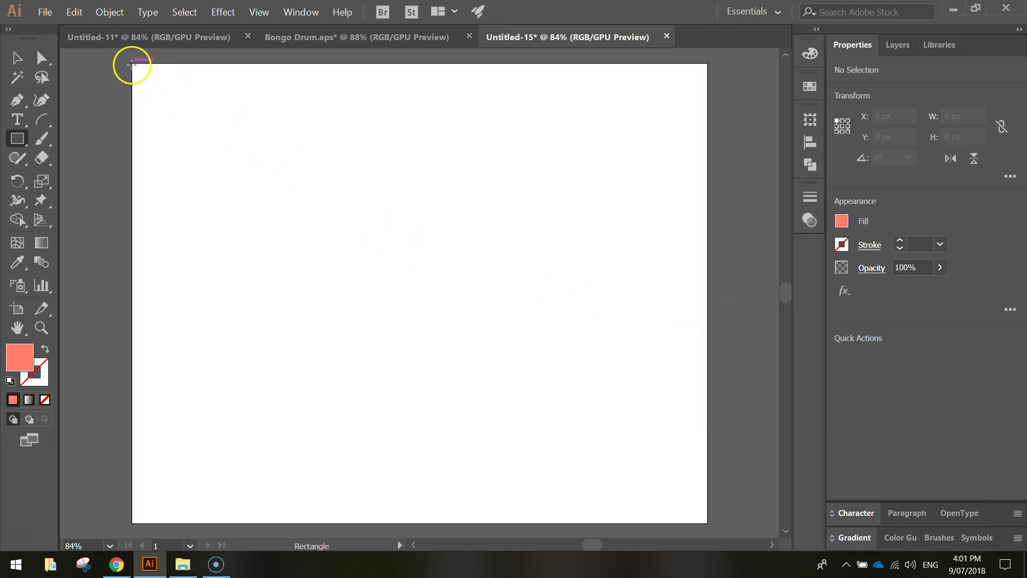
{"action": "left_click_drag", "start_coordinate": [132, 64], "coordinate": [706, 523]}
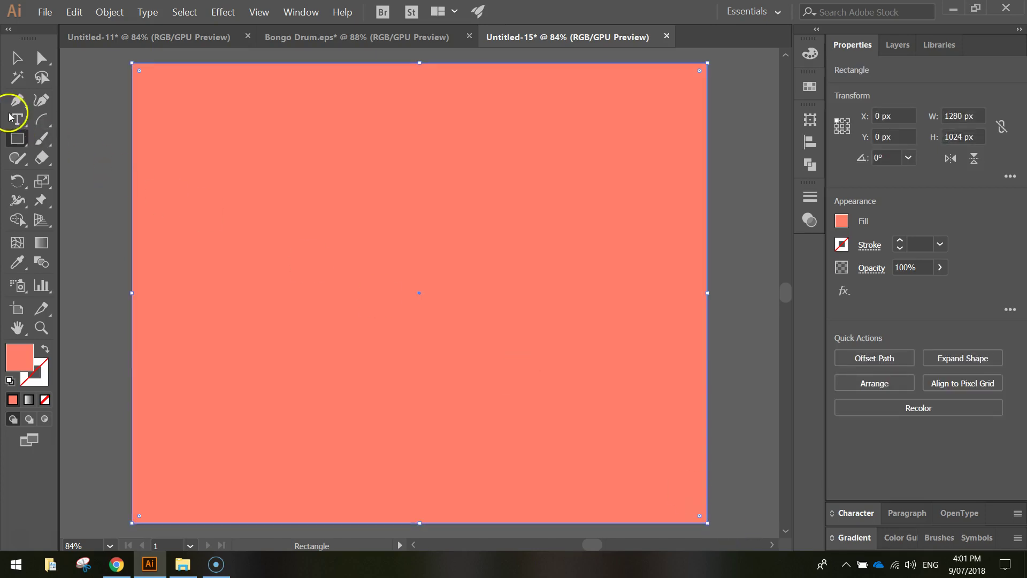
Step: Lock the coral background <Rectangle> sublayer inside Layer 1 in the Layers panel
{"action": "left_click", "coordinate": [17, 57]}
{"action": "left_click", "coordinate": [79, 78]}
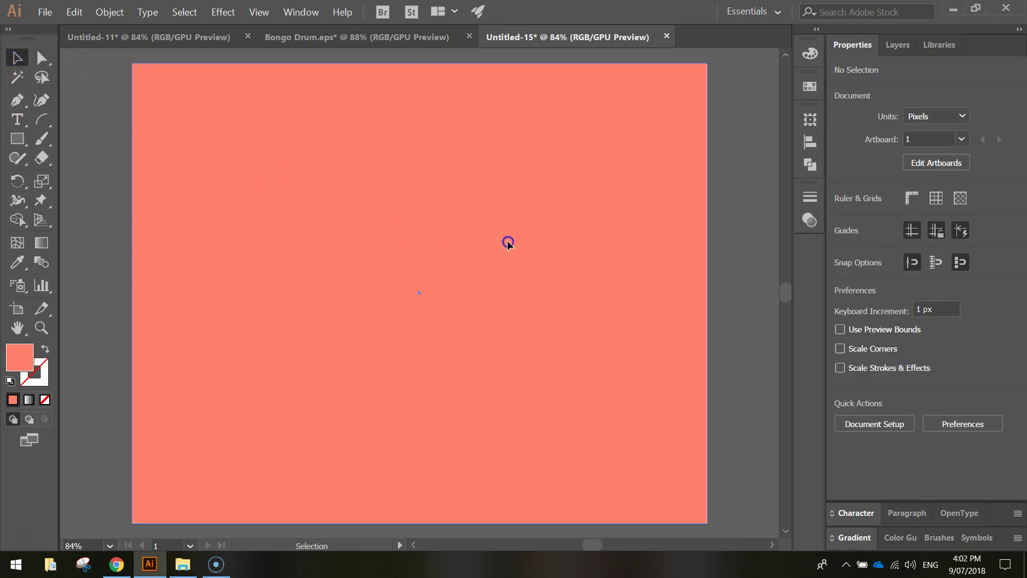
{"action": "left_click", "coordinate": [507, 242]}
{"action": "left_click", "coordinate": [897, 45]}
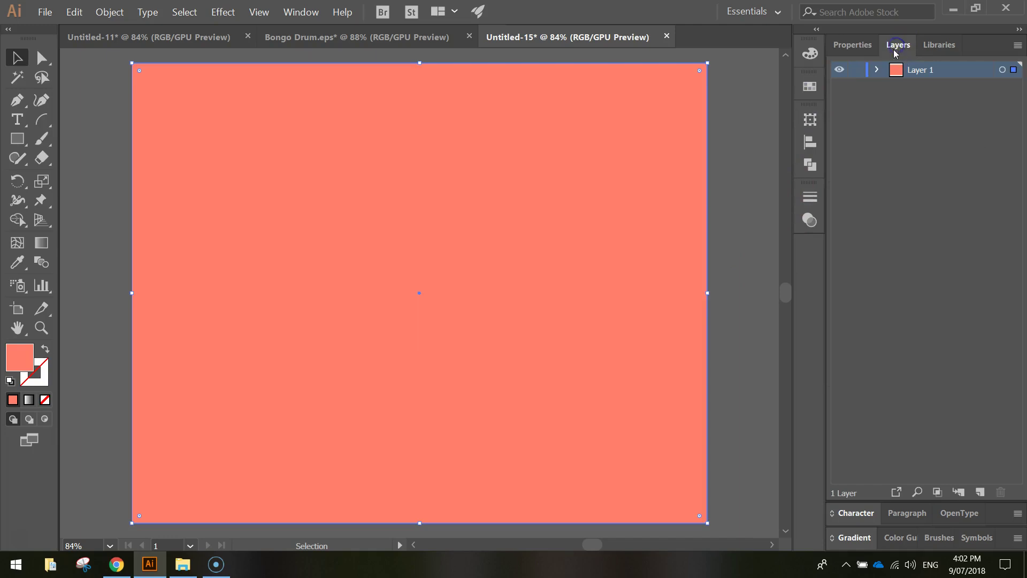
{"action": "left_click", "coordinate": [878, 72]}
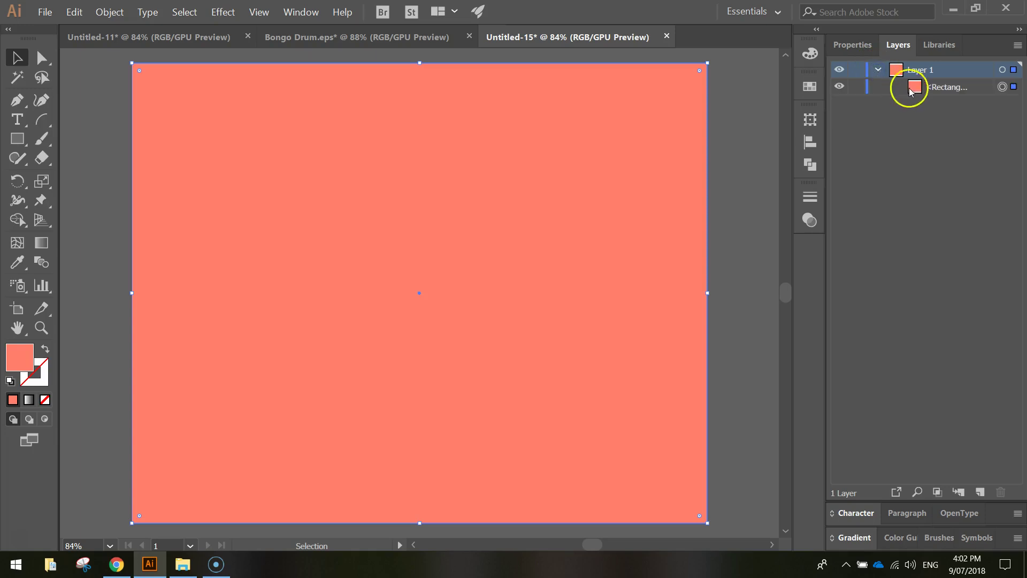
{"action": "left_click", "coordinate": [956, 91]}
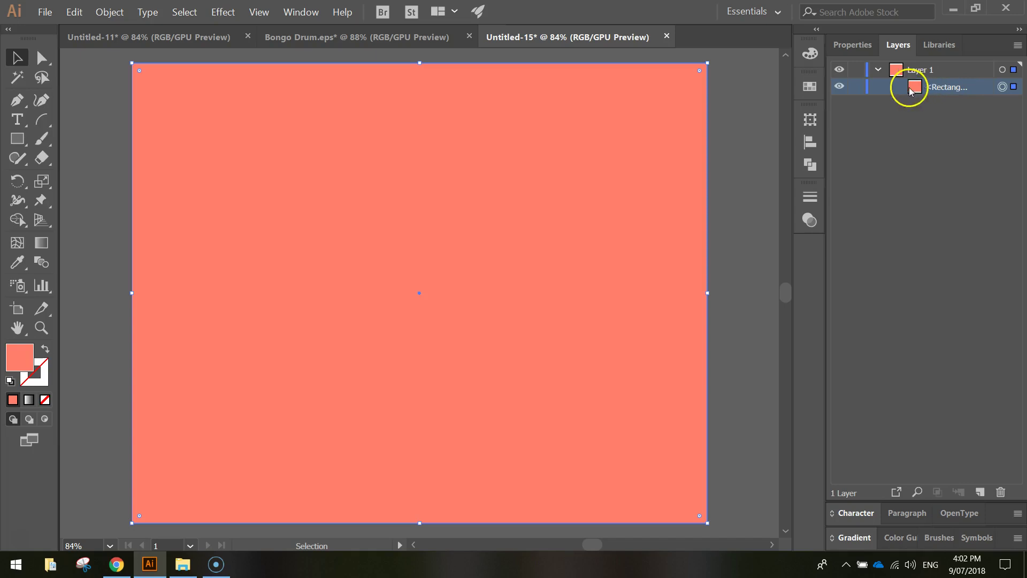
{"action": "left_click", "coordinate": [856, 87]}
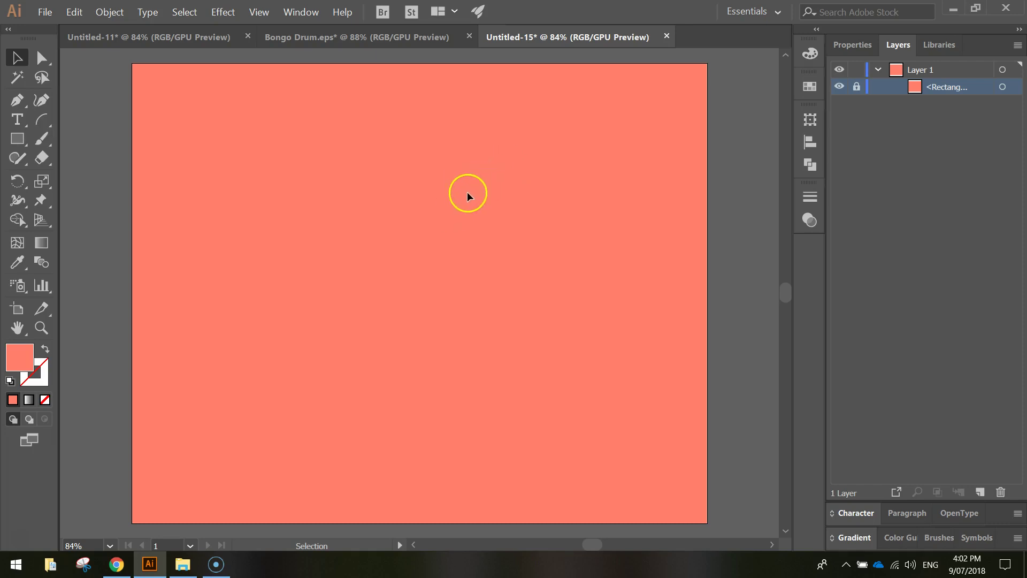
Step: With the Rectangle Tool active, set the fill colour to teal hex 64c5b4
{"action": "left_click", "coordinate": [17, 140]}
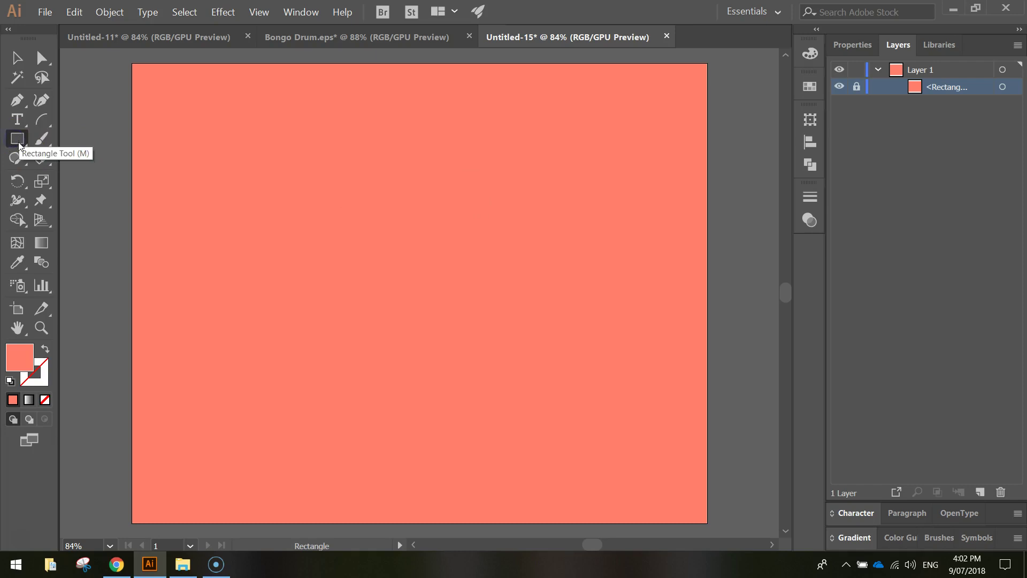
{"action": "left_click", "coordinate": [837, 46]}
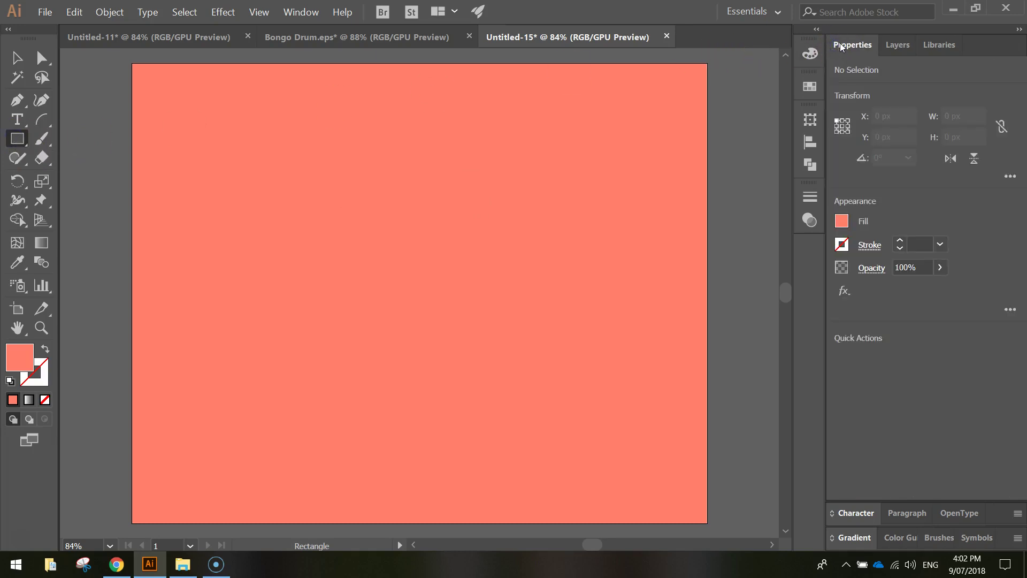
{"action": "left_click", "coordinate": [841, 220]}
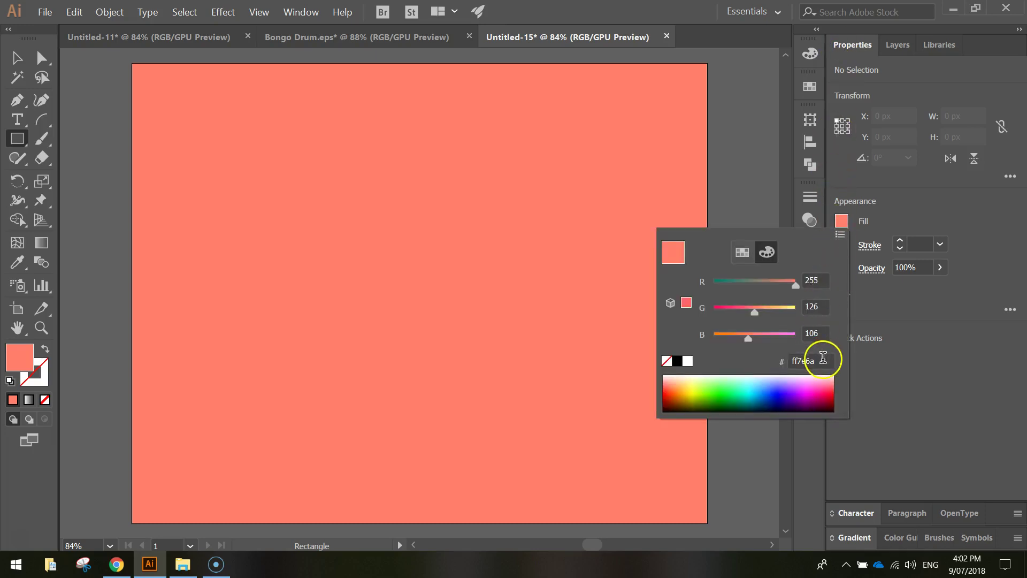
{"action": "left_click_drag", "start_coordinate": [826, 358], "coordinate": [782, 358]}
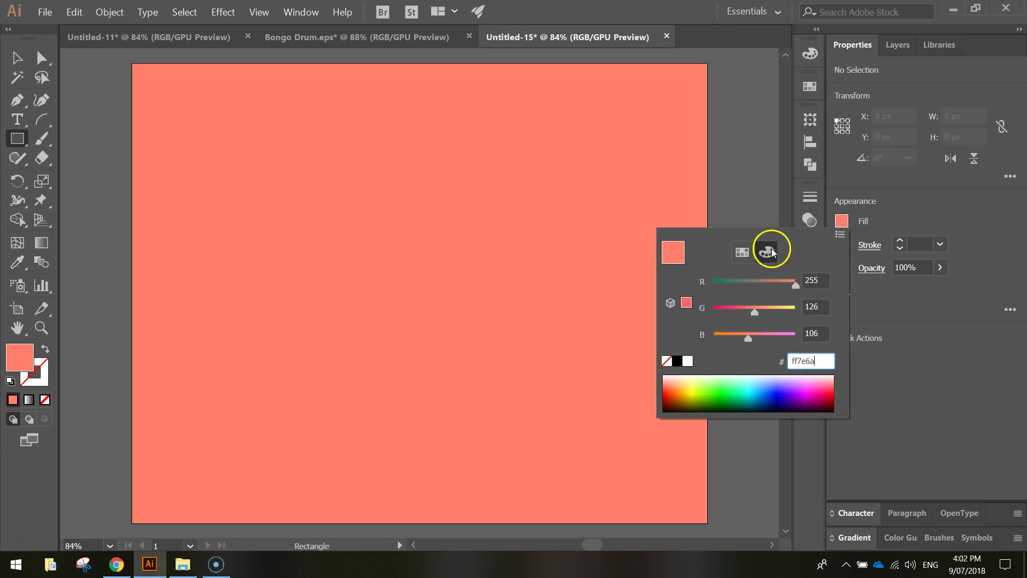
{"action": "left_click", "coordinate": [751, 251]}
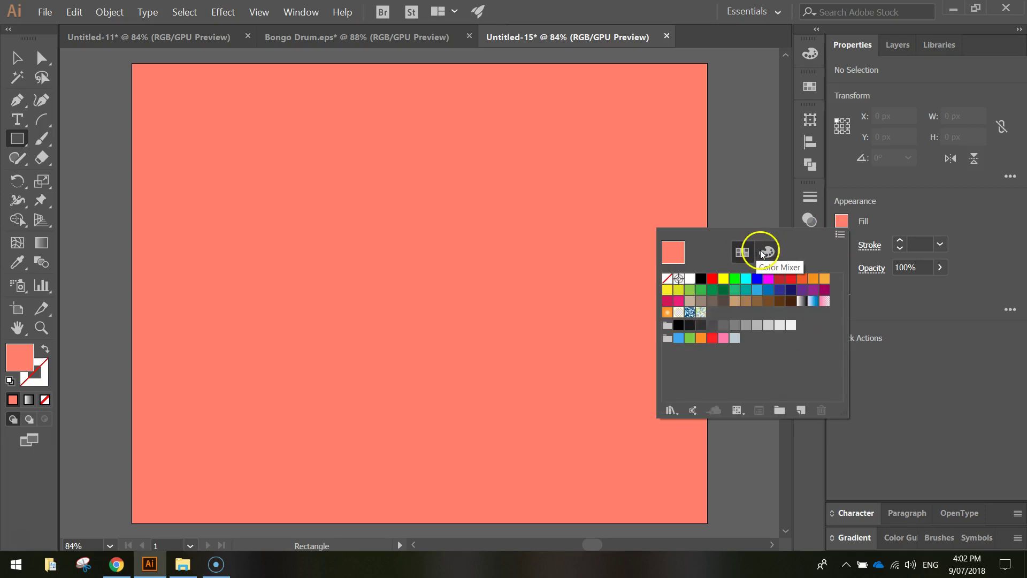
{"action": "left_click", "coordinate": [766, 251]}
{"action": "left_click_drag", "start_coordinate": [819, 359], "coordinate": [773, 358]}
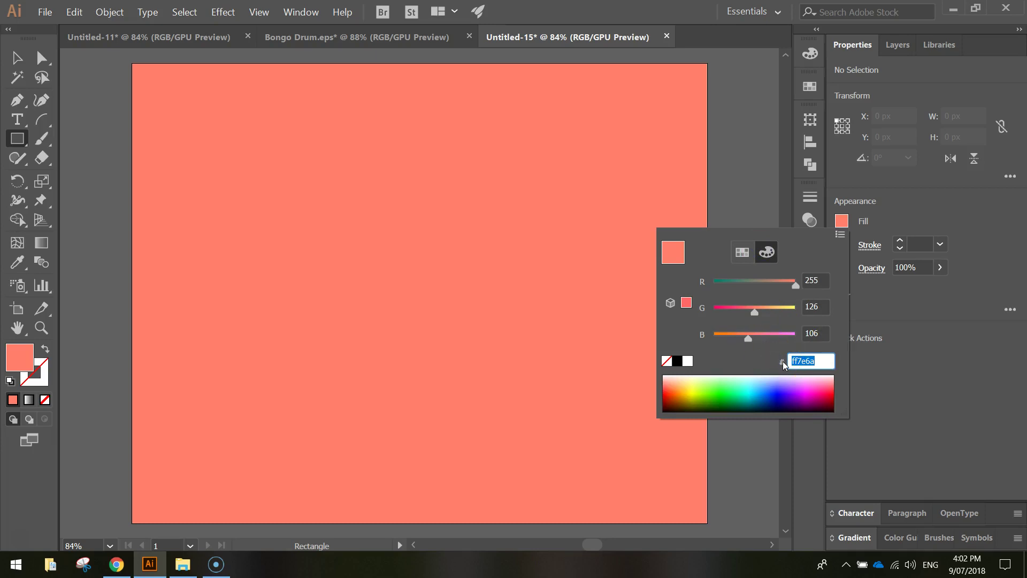
{"action": "type", "text": "64c5b4"}
{"action": "key", "text": "Return"}
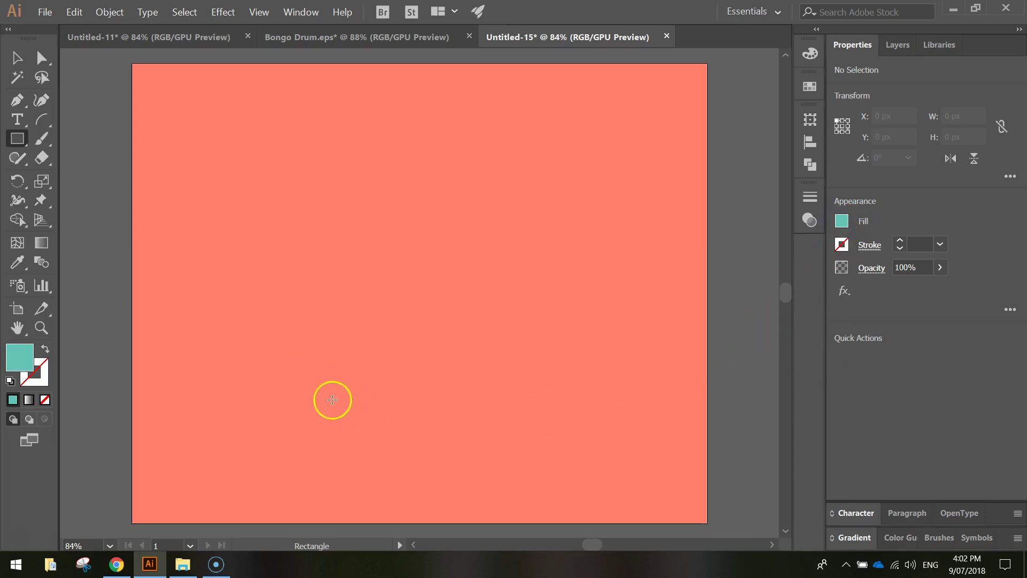
Step: Draw a 354 × 164 px teal rectangle near the artboard's bottom centre
{"action": "left_click_drag", "start_coordinate": [325, 401], "coordinate": [485, 475]}
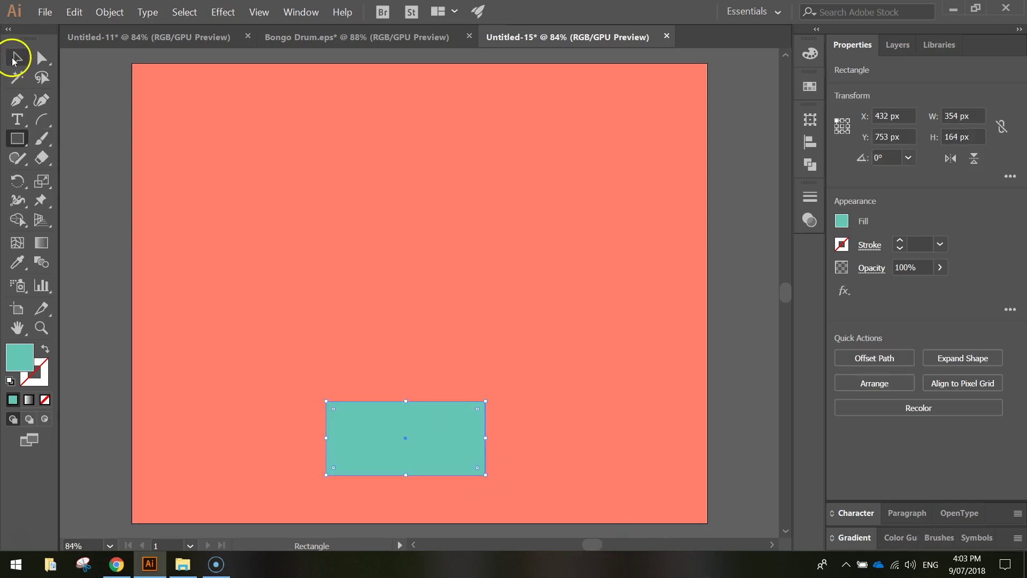
{"action": "left_click", "coordinate": [15, 58]}
{"action": "mouse_move", "coordinate": [436, 464]}
{"action": "left_mouse_down"}
{"action": "mouse_move", "coordinate": [461, 463]}
{"action": "mouse_move", "coordinate": [448, 463]}
{"action": "left_mouse_up"}
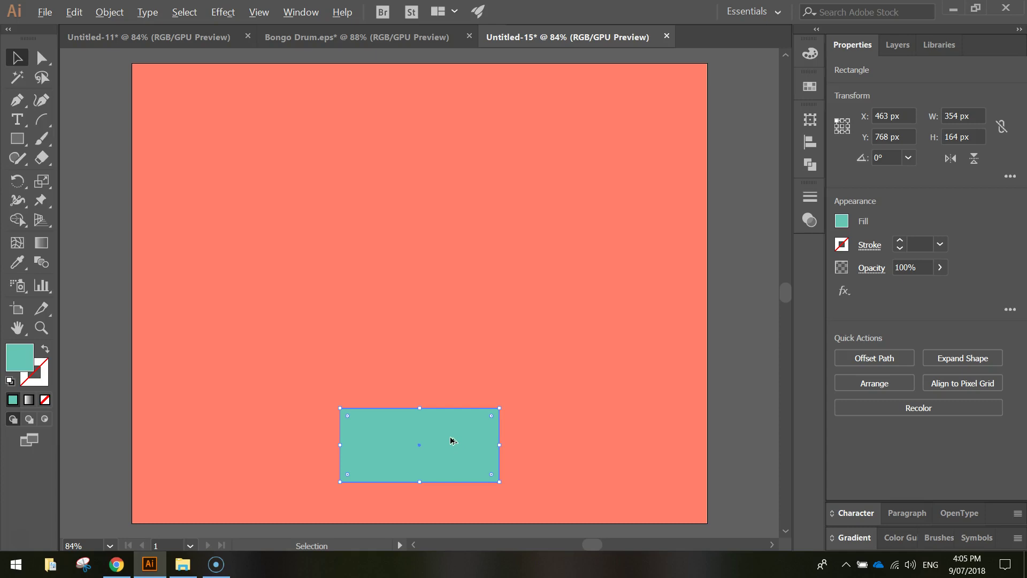
Step: Duplicate the teal rectangle straight upward and recolour the copy dark blue #33495e
{"action": "left_click_drag", "start_coordinate": [451, 440], "coordinate": [451, 366]}
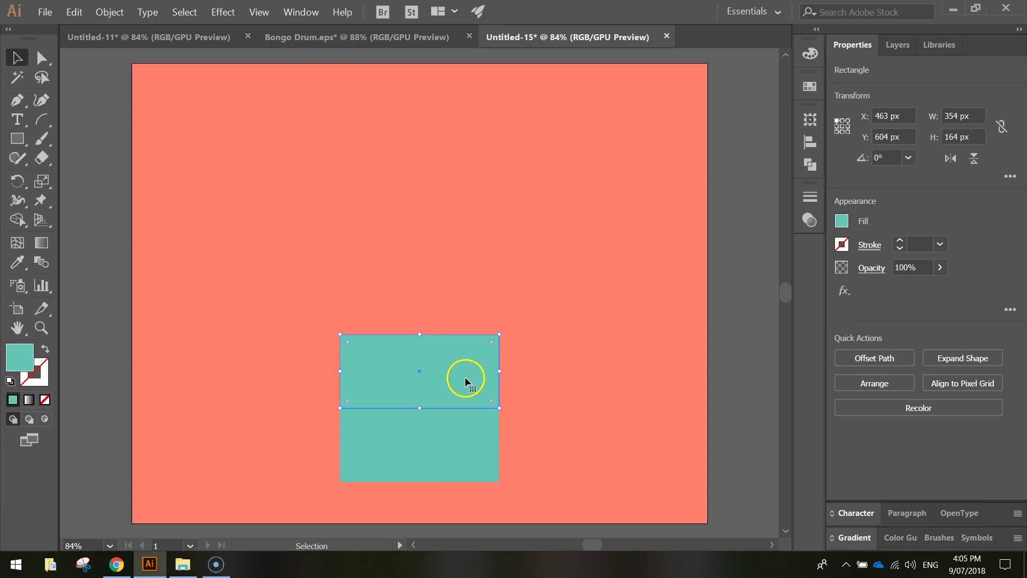
{"action": "left_click", "coordinate": [841, 221]}
{"action": "left_click", "coordinate": [796, 359]}
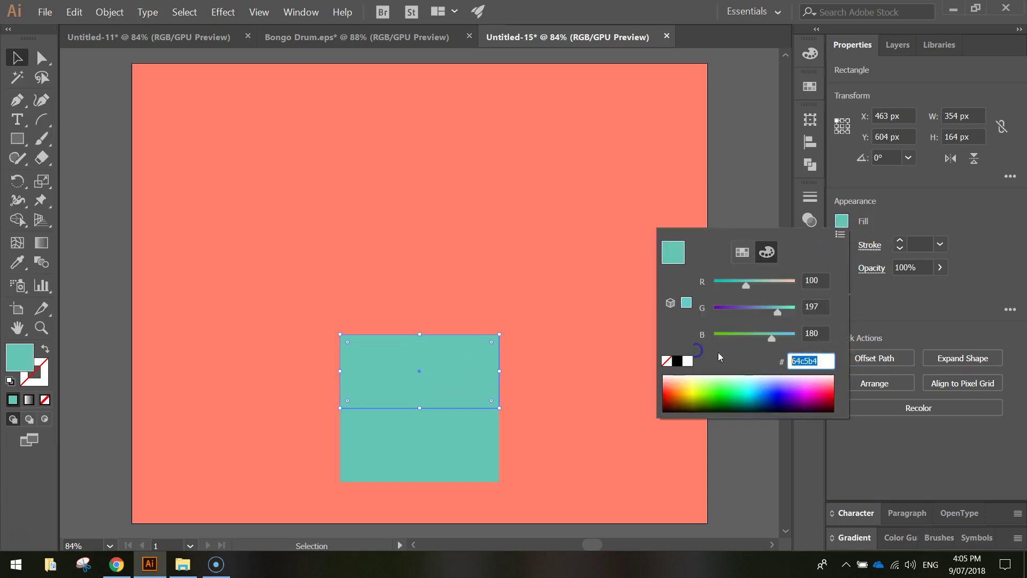
{"action": "type", "text": "33495e"}
{"action": "key", "text": "Return"}
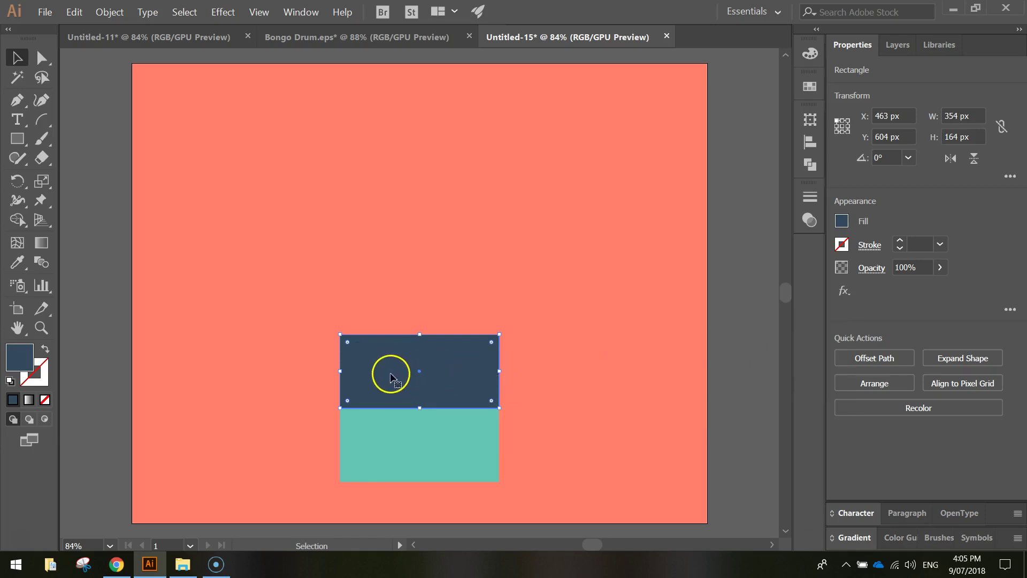
{"action": "left_click", "coordinate": [17, 57]}
{"action": "left_click", "coordinate": [93, 115]}
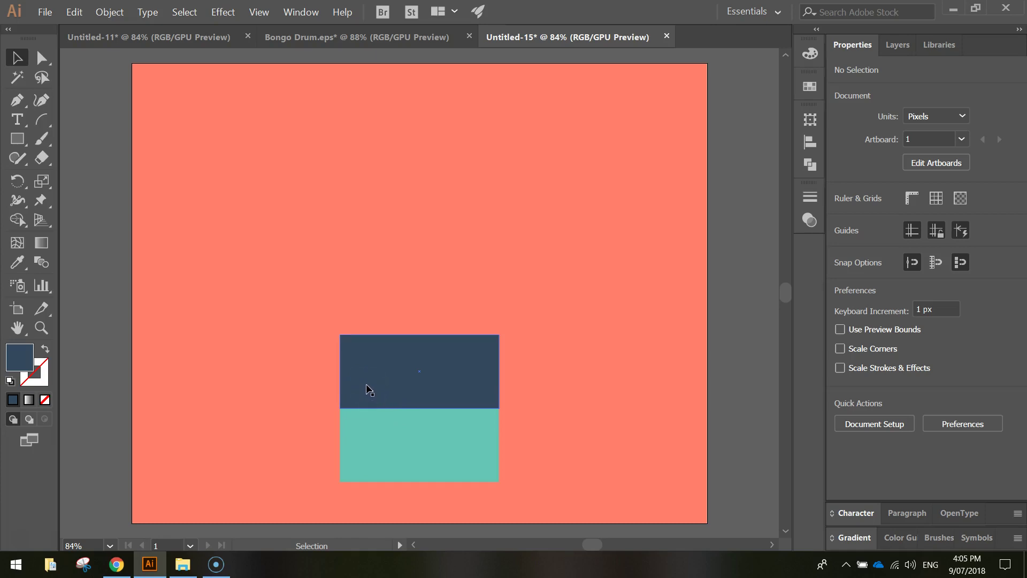
Step: Nudge the dark-blue rectangle's top-left and top-right anchors inward
{"action": "left_click", "coordinate": [43, 59]}
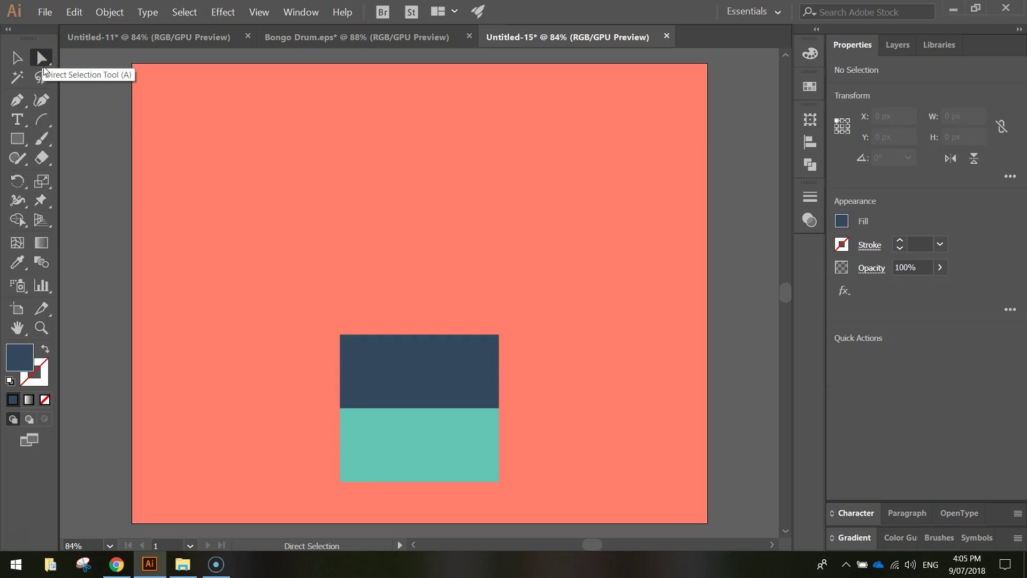
{"action": "left_click", "coordinate": [338, 342]}
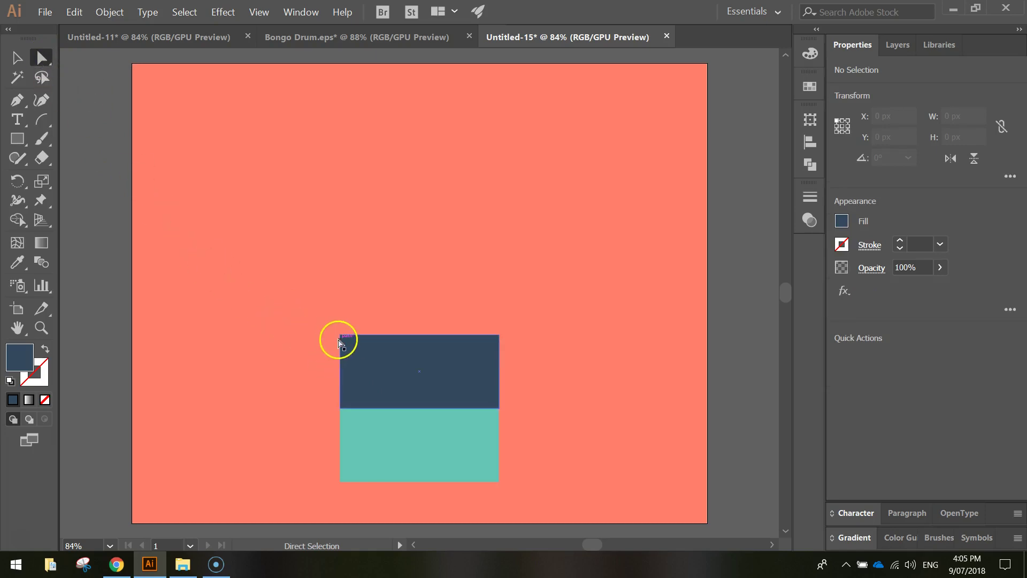
{"action": "left_click", "coordinate": [340, 334]}
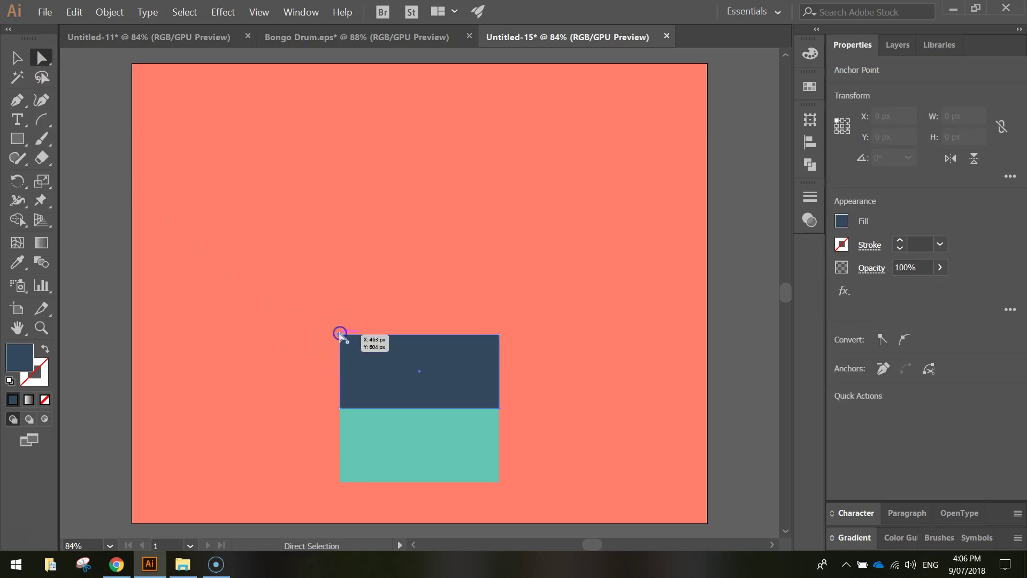
{"action": "left_click", "coordinate": [329, 331]}
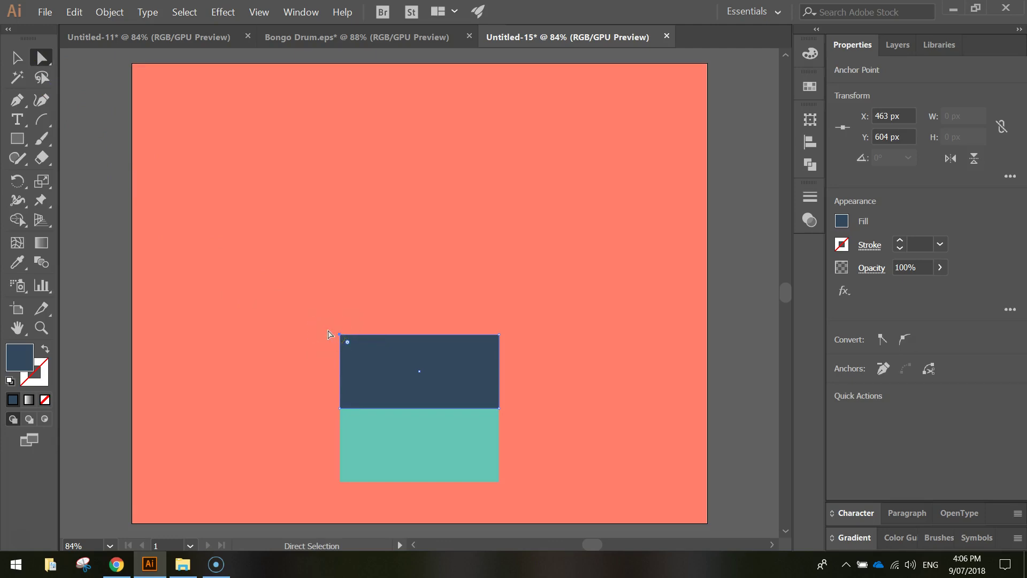
{"action": "key", "text": "shift+Right"}
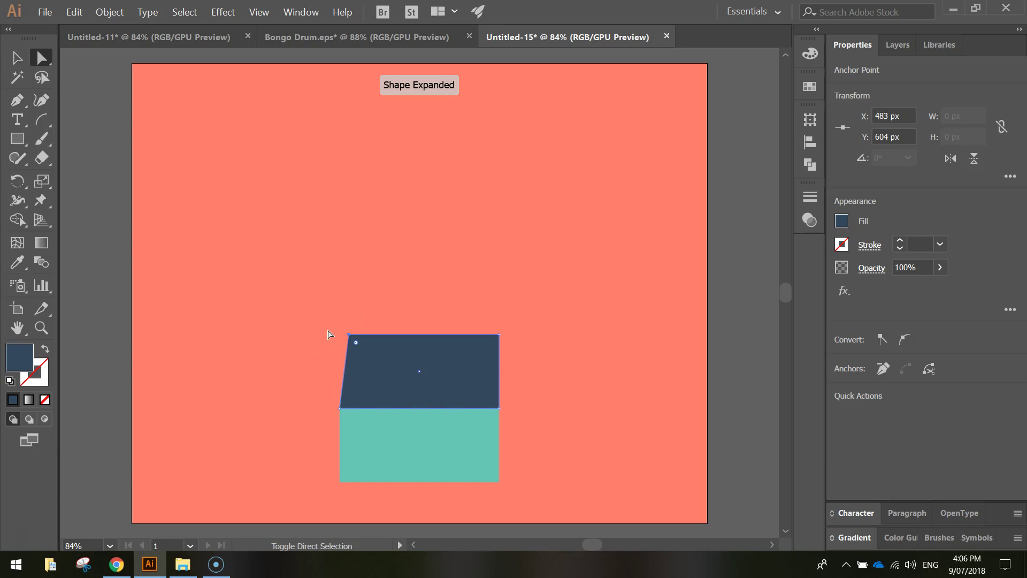
{"action": "left_click", "coordinate": [499, 335]}
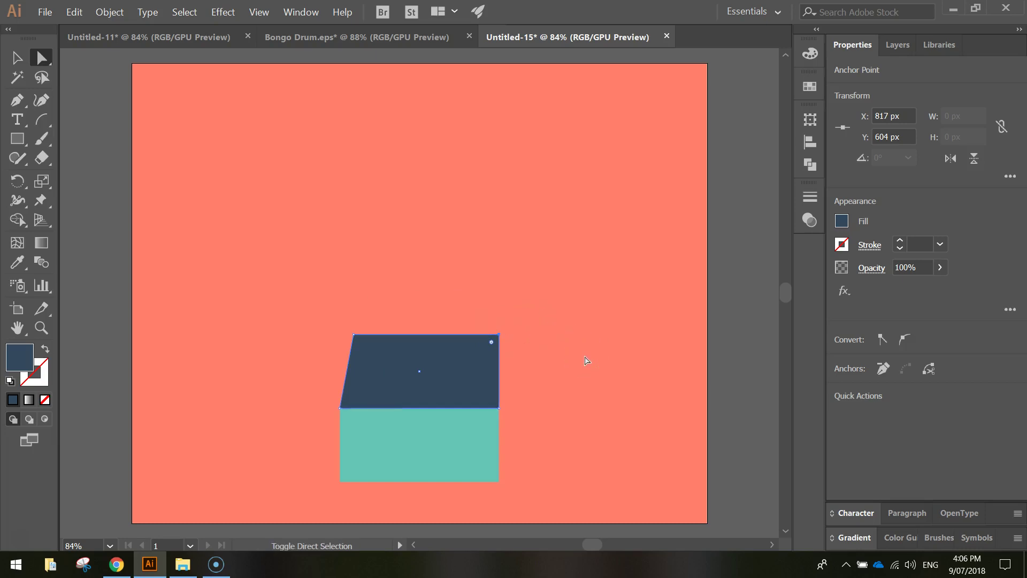
{"action": "key", "text": "shift+Left"}
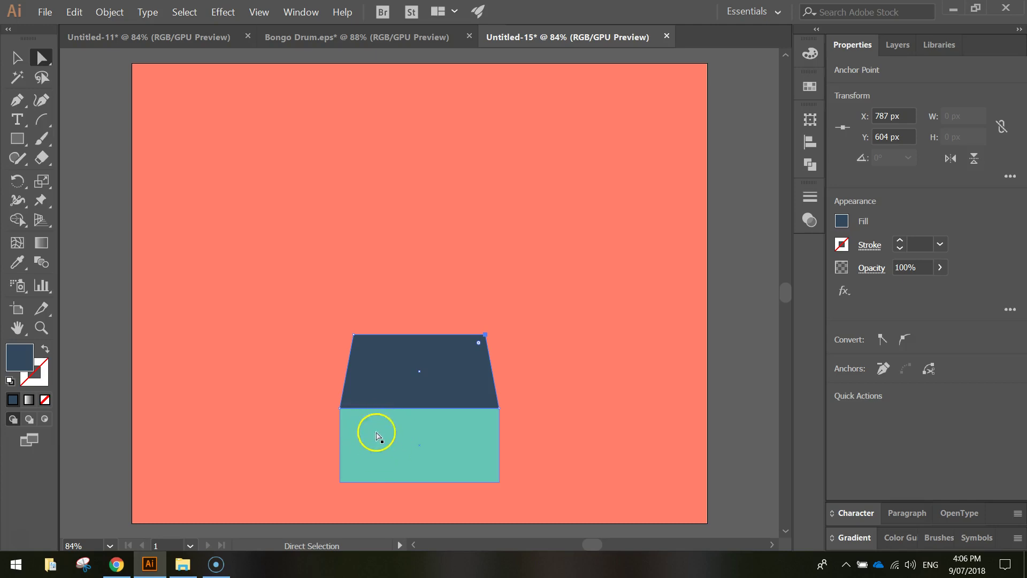
Step: Nudge the aqua rectangle's bottom-right and bottom-left anchors outward
{"action": "left_click", "coordinate": [500, 483]}
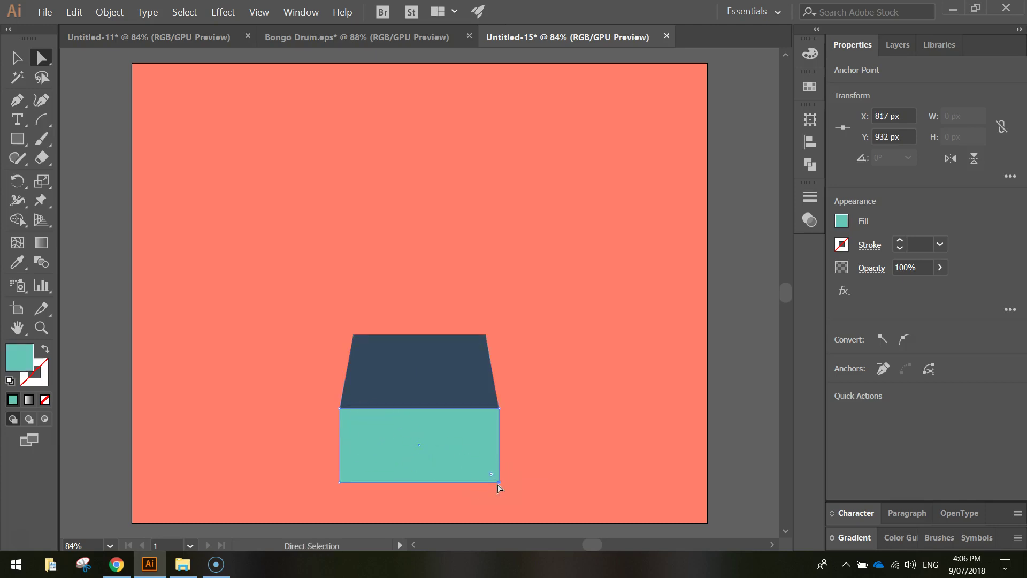
{"action": "key", "text": "shift+Right"}
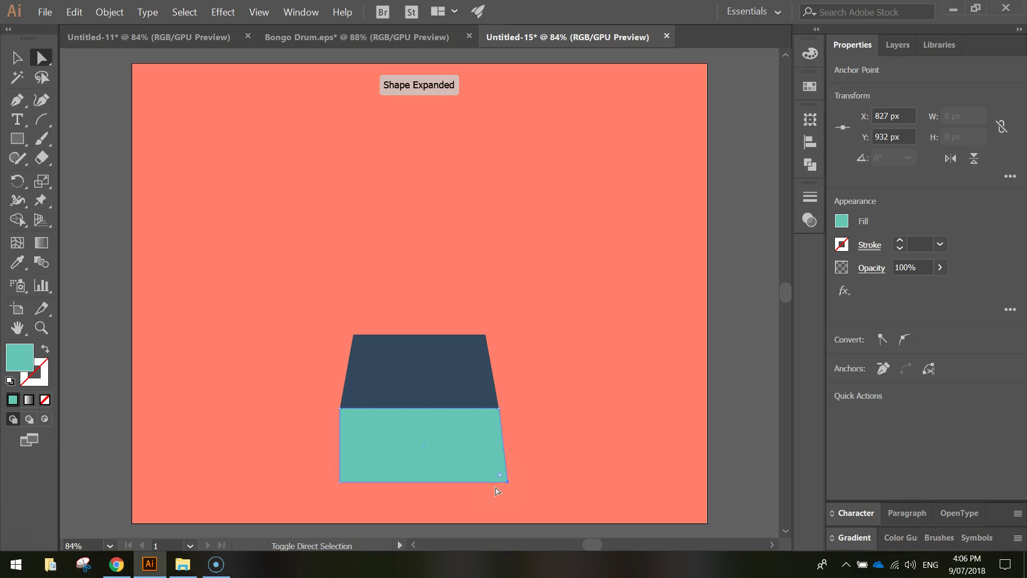
{"action": "left_click", "coordinate": [340, 482]}
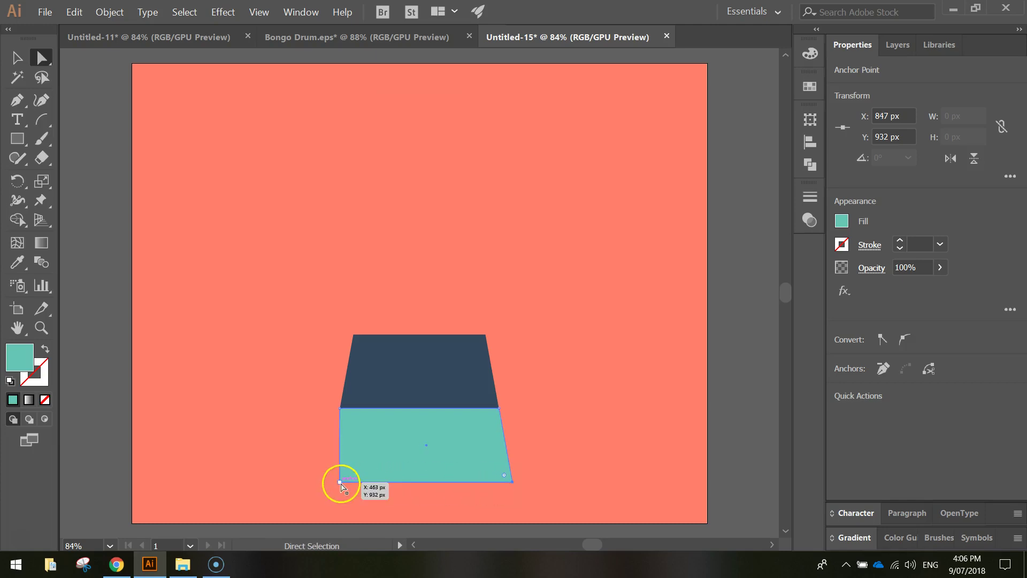
{"action": "left_click", "coordinate": [340, 484]}
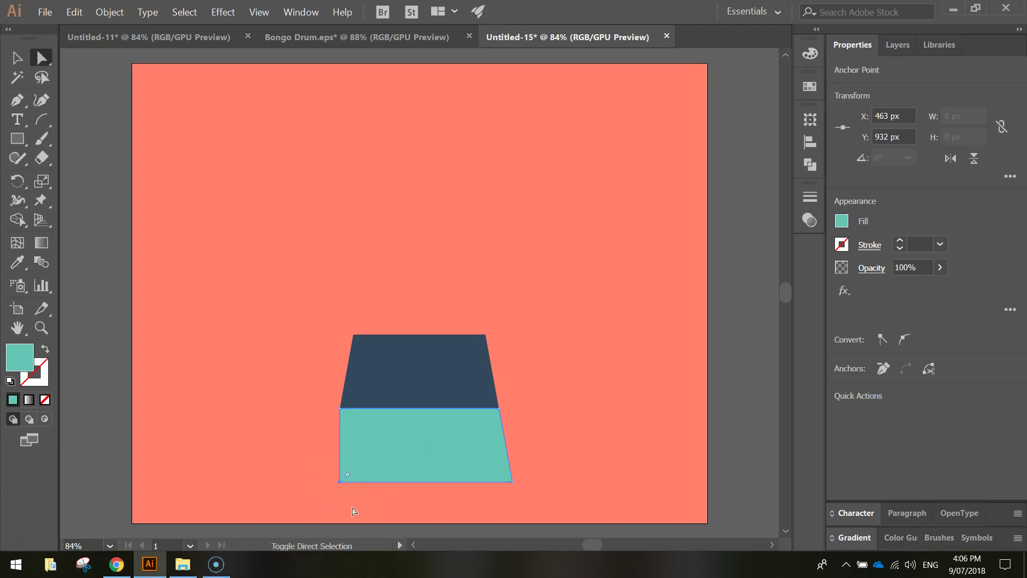
{"action": "key", "text": "shift+Left"}
Step: Select both the dark-blue and aqua trapezoids together
{"action": "left_click", "coordinate": [17, 57]}
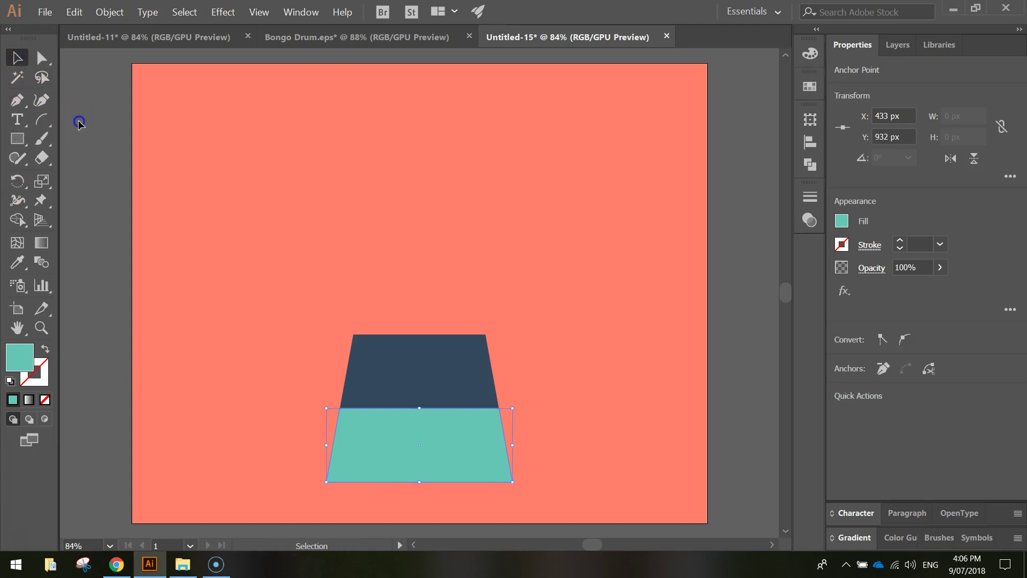
{"action": "left_click", "coordinate": [244, 425]}
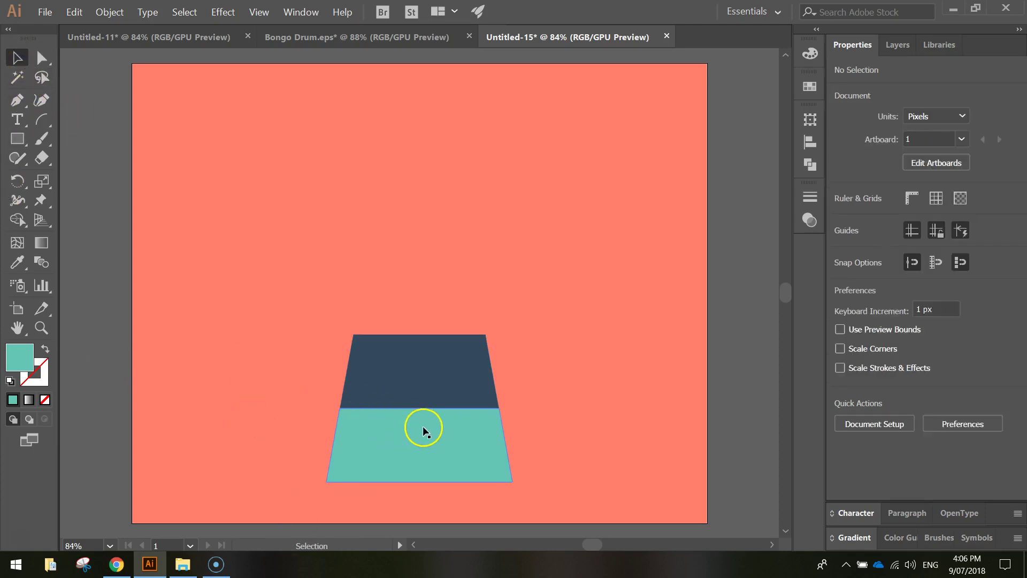
{"action": "left_click", "coordinate": [443, 391]}
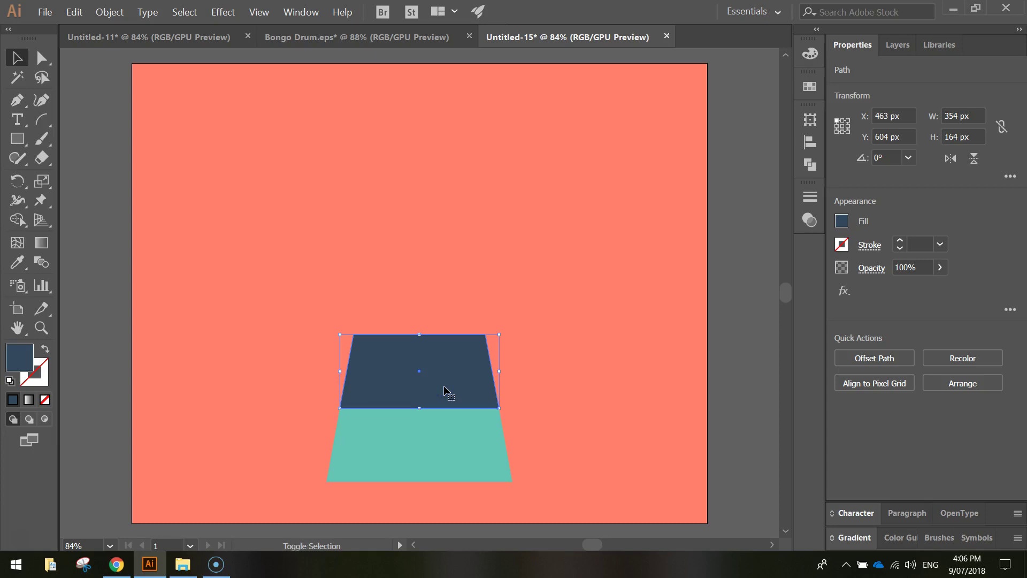
{"action": "left_click", "coordinate": [468, 439], "text": "shift"}
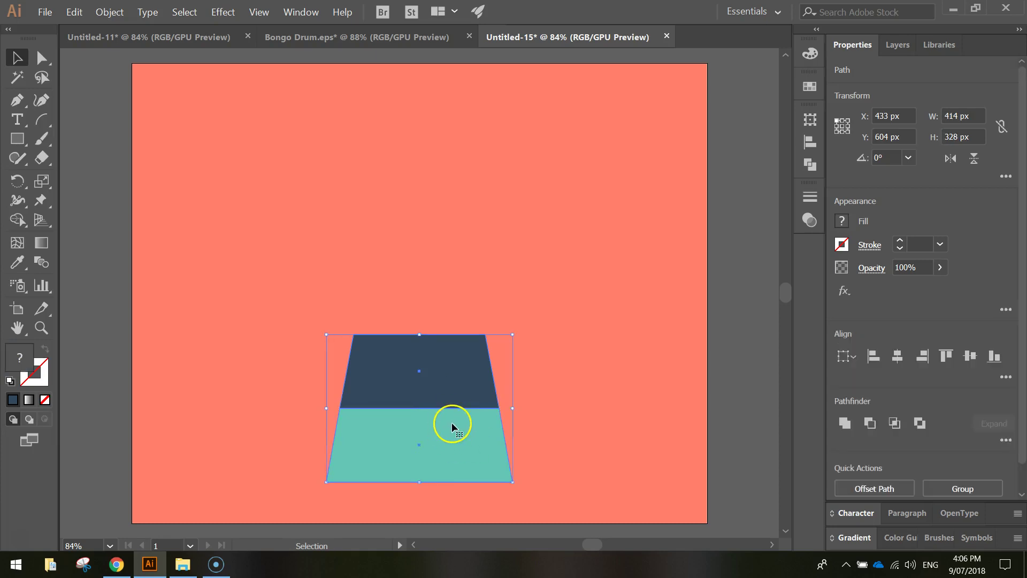
Step: Group the two base trapezoids and shrink the group to about 289 × 294 px
{"action": "right_click", "coordinate": [451, 424]}
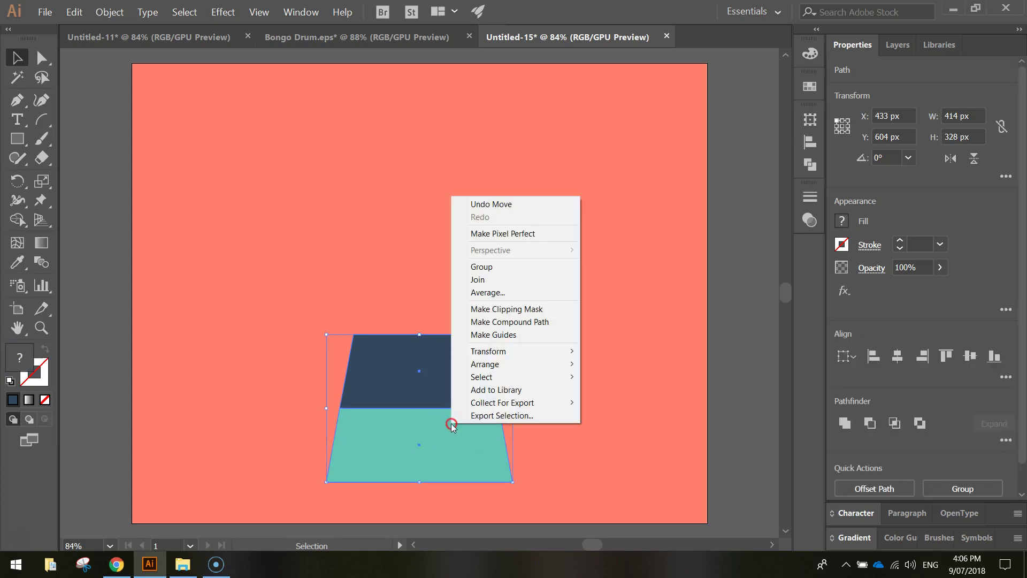
{"action": "left_click", "coordinate": [497, 266]}
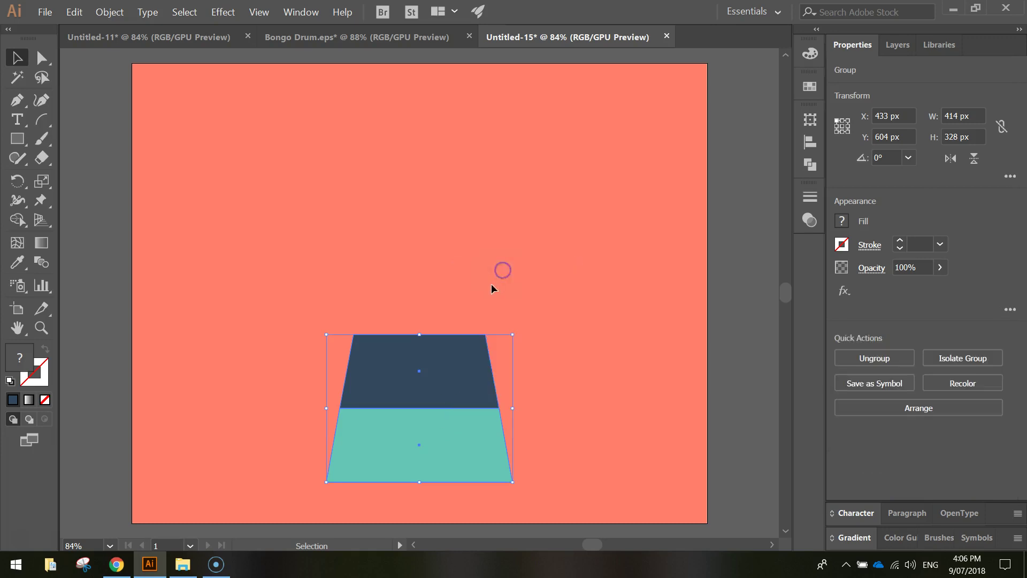
{"action": "left_click_drag", "start_coordinate": [454, 380], "coordinate": [456, 389]}
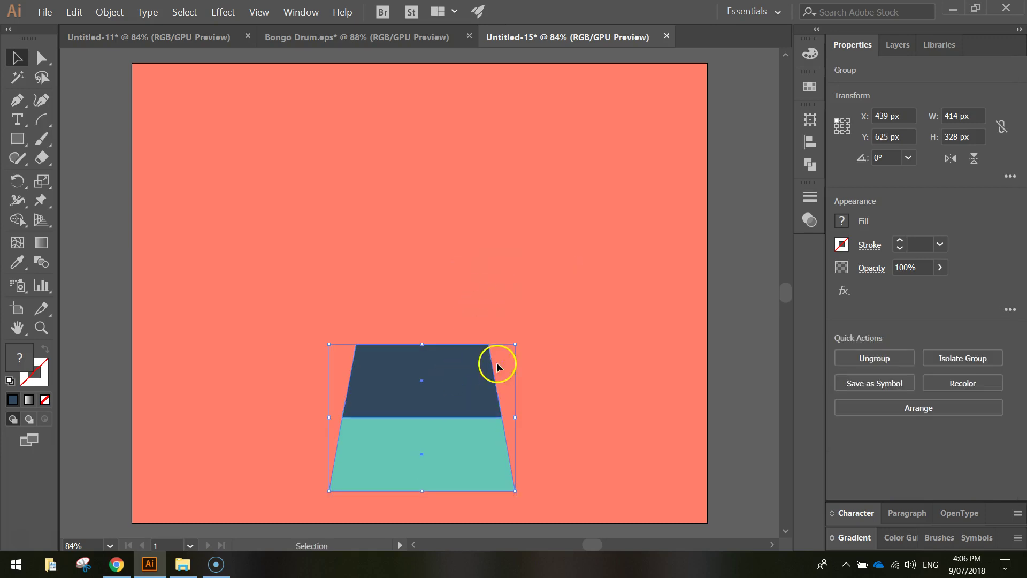
{"action": "left_click_drag", "start_coordinate": [517, 418], "coordinate": [466, 413]}
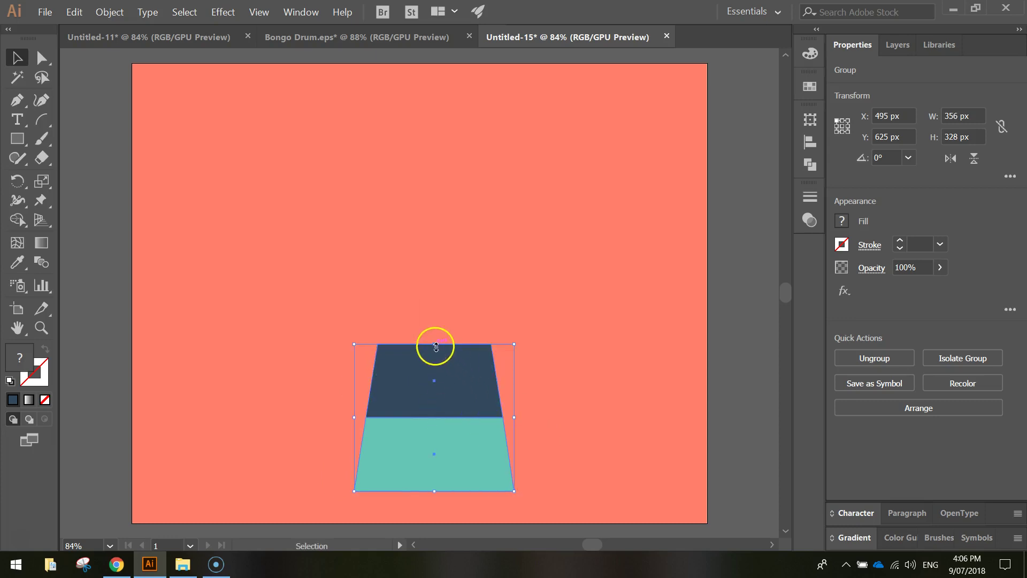
{"action": "left_click_drag", "start_coordinate": [434, 344], "coordinate": [435, 359]}
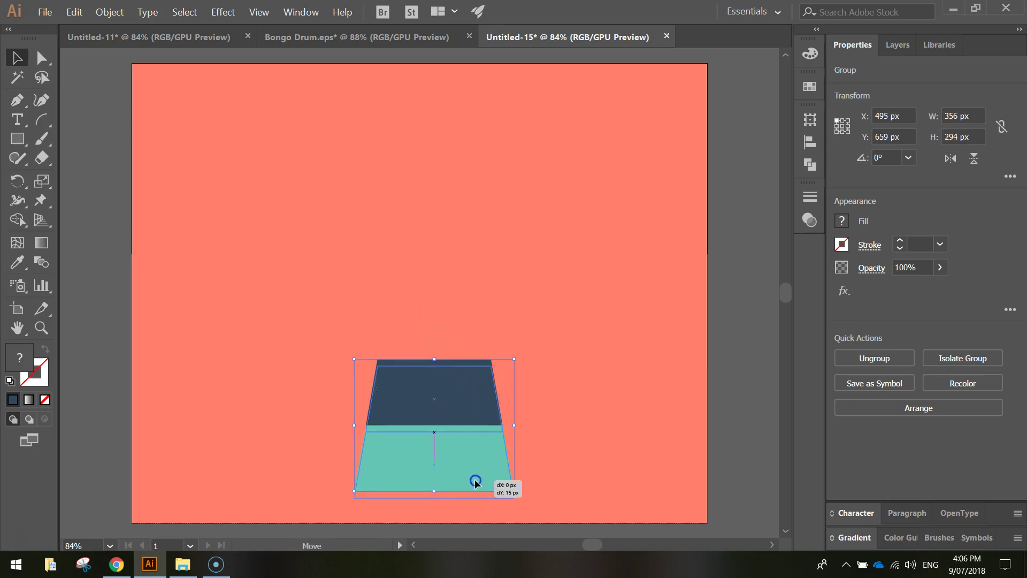
{"action": "left_click_drag", "start_coordinate": [512, 431], "coordinate": [503, 431]}
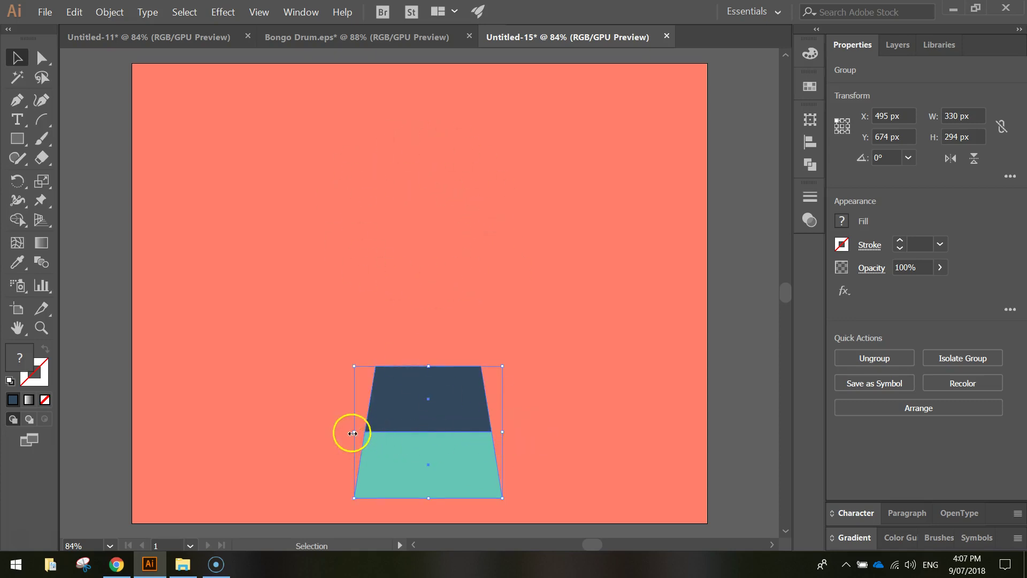
{"action": "left_click_drag", "start_coordinate": [354, 431], "coordinate": [372, 431]}
{"action": "left_click_drag", "start_coordinate": [457, 441], "coordinate": [449, 435]}
Step: Shift the base group slightly left near the artboard's bottom centre
{"action": "left_click", "coordinate": [731, 375]}
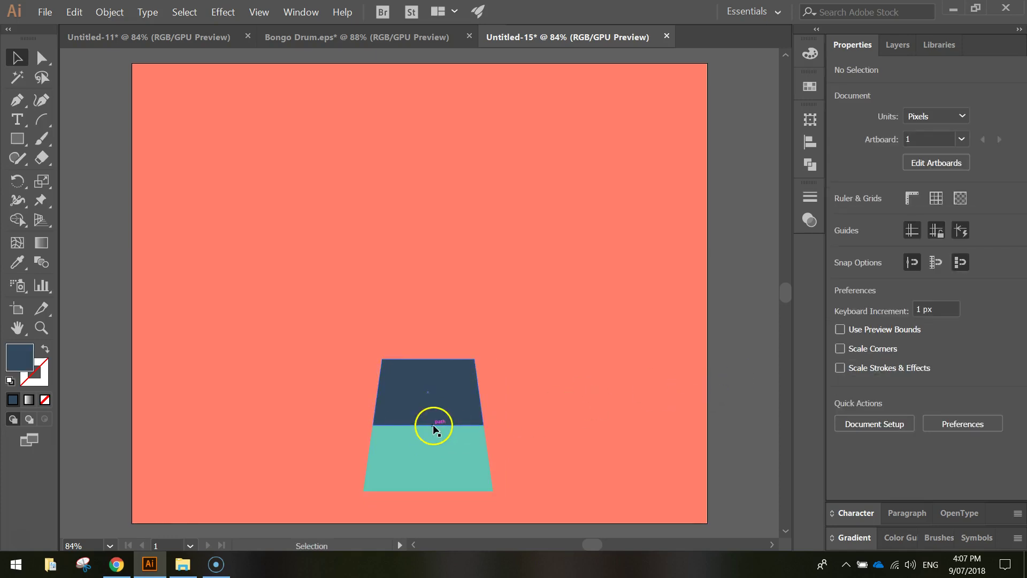
{"action": "left_click_drag", "start_coordinate": [462, 464], "coordinate": [456, 465]}
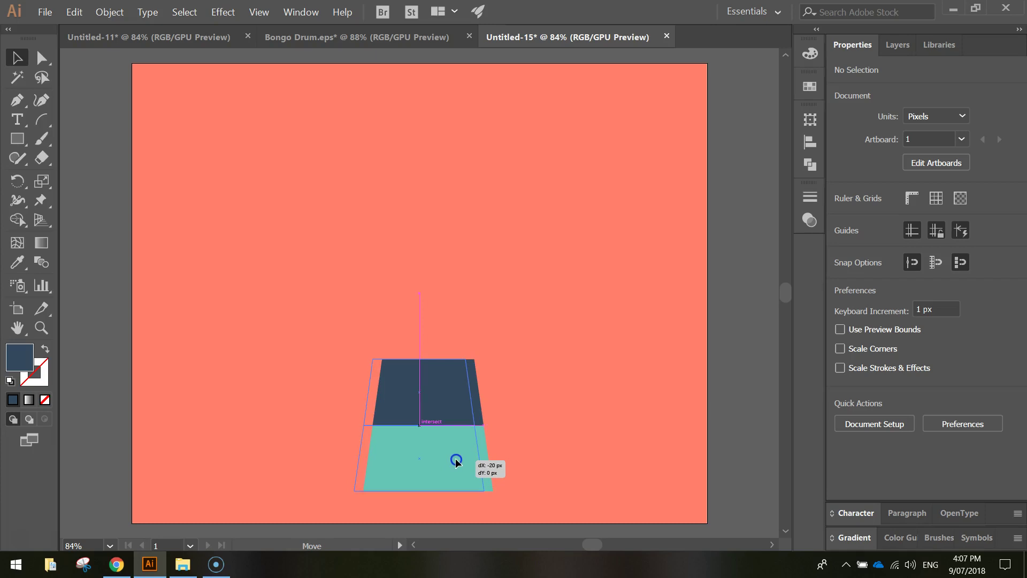
{"action": "left_click", "coordinate": [570, 448]}
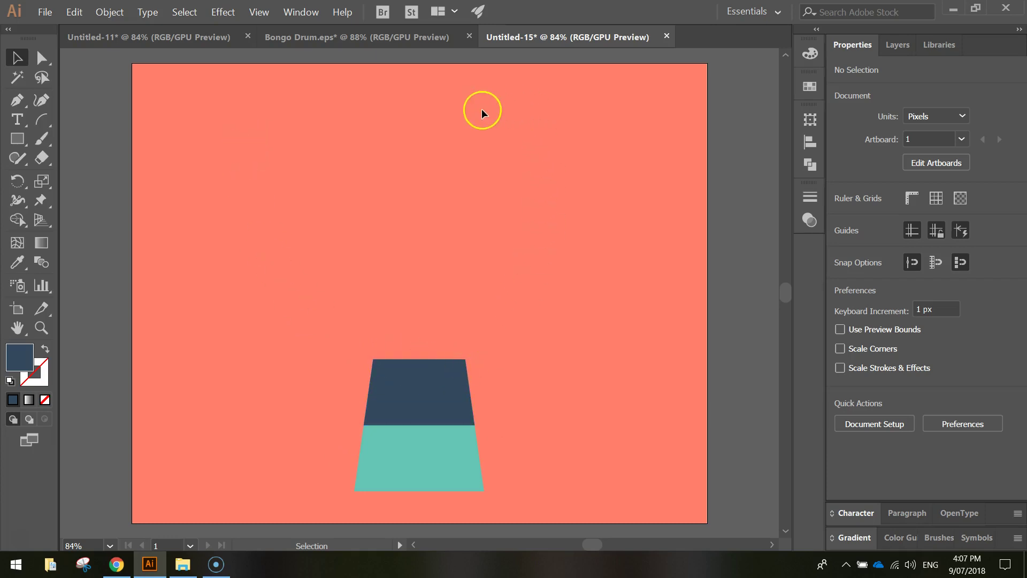
Step: Draw a 661 × 573 px rounded rectangle filled yellow #fecd40 above the drum base
{"action": "left_click", "coordinate": [18, 139]}
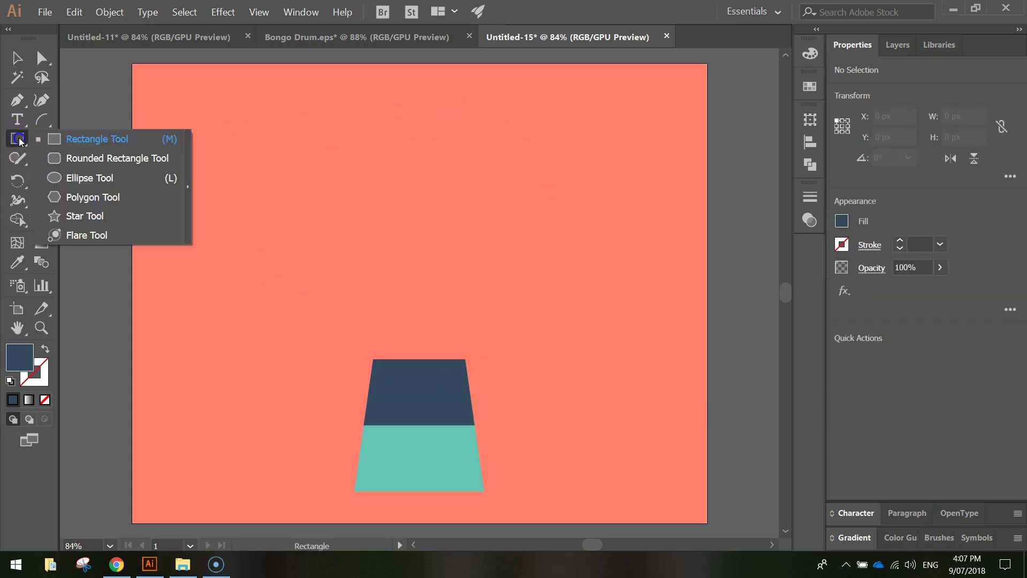
{"action": "left_click", "coordinate": [137, 161]}
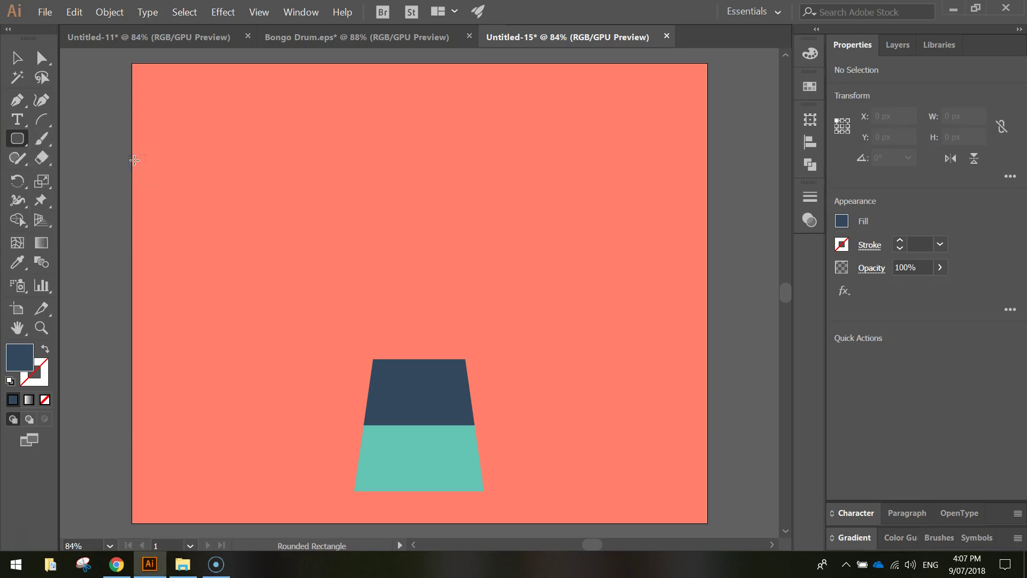
{"action": "left_click", "coordinate": [842, 221]}
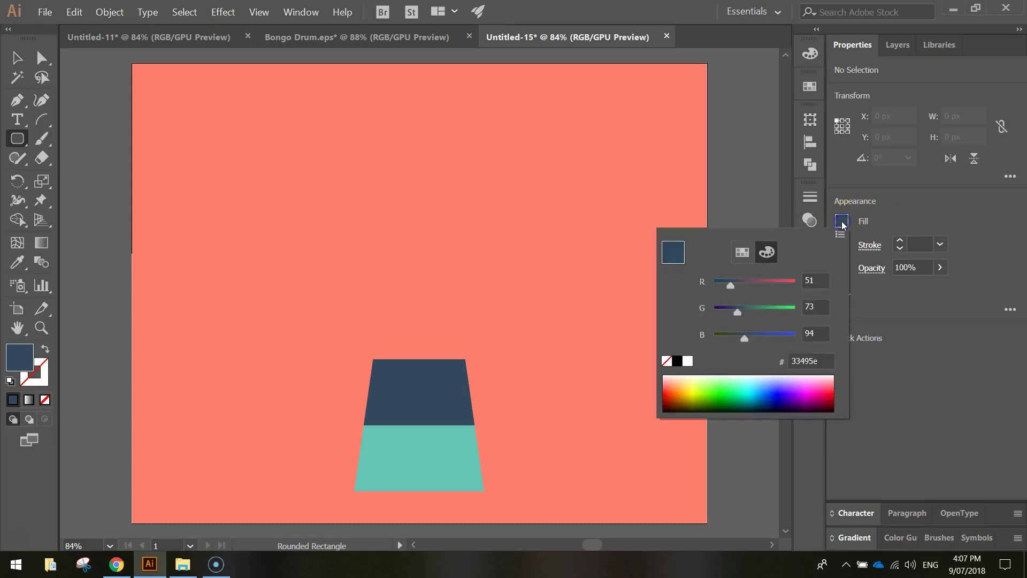
{"action": "left_click", "coordinate": [808, 361]}
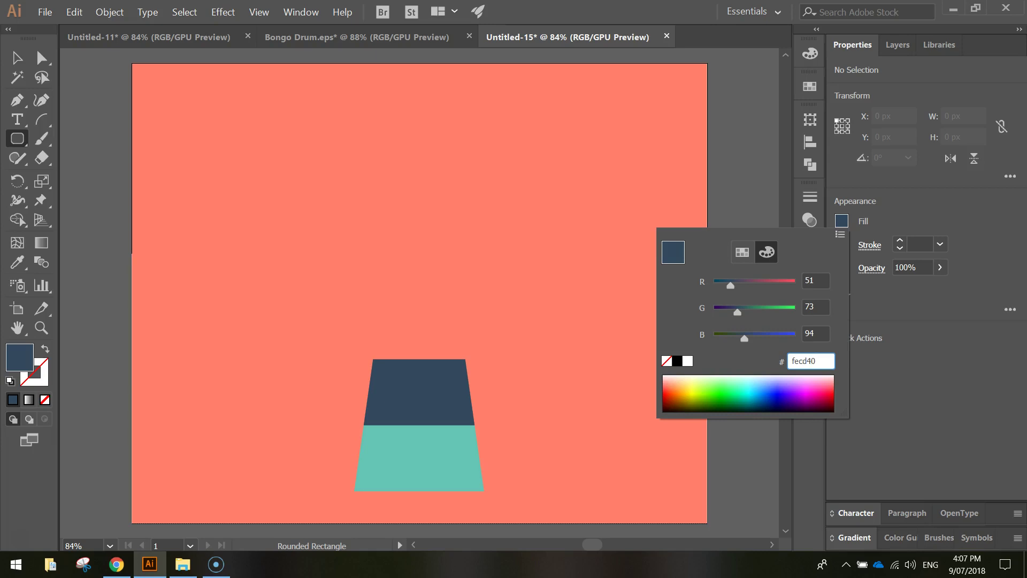
{"action": "type", "text": "fecd40"}
{"action": "key", "text": "Return"}
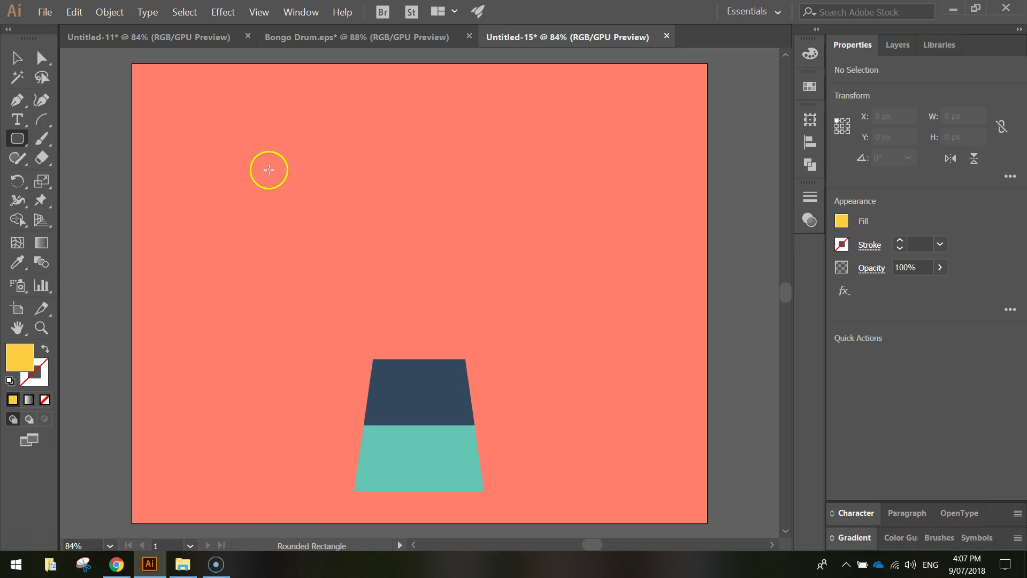
{"action": "left_click_drag", "start_coordinate": [270, 160], "coordinate": [567, 418]}
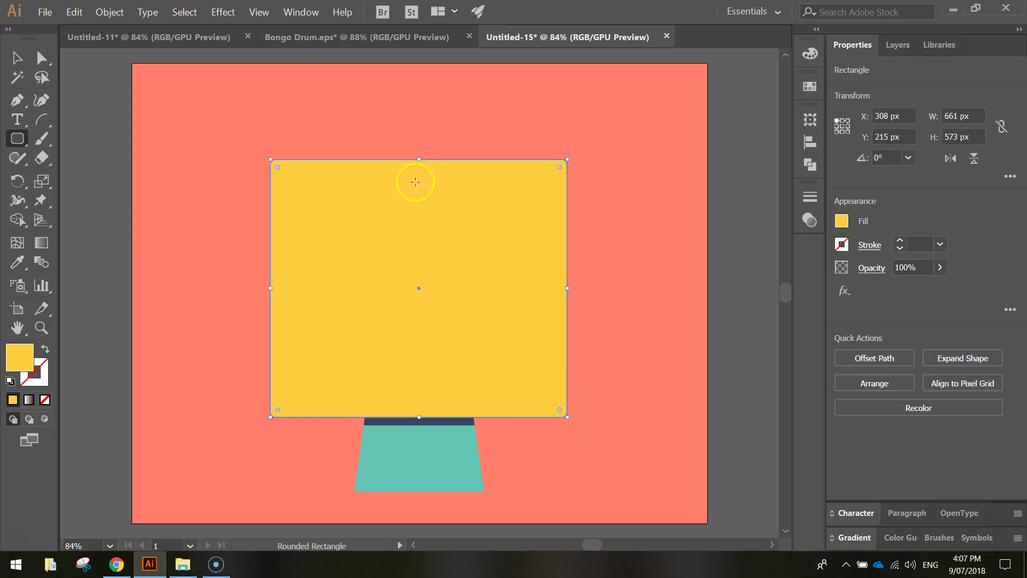
Step: Send the yellow rounded rectangle to the back with Arrange > Send to Back
{"action": "left_click", "coordinate": [21, 58]}
{"action": "left_click", "coordinate": [149, 87]}
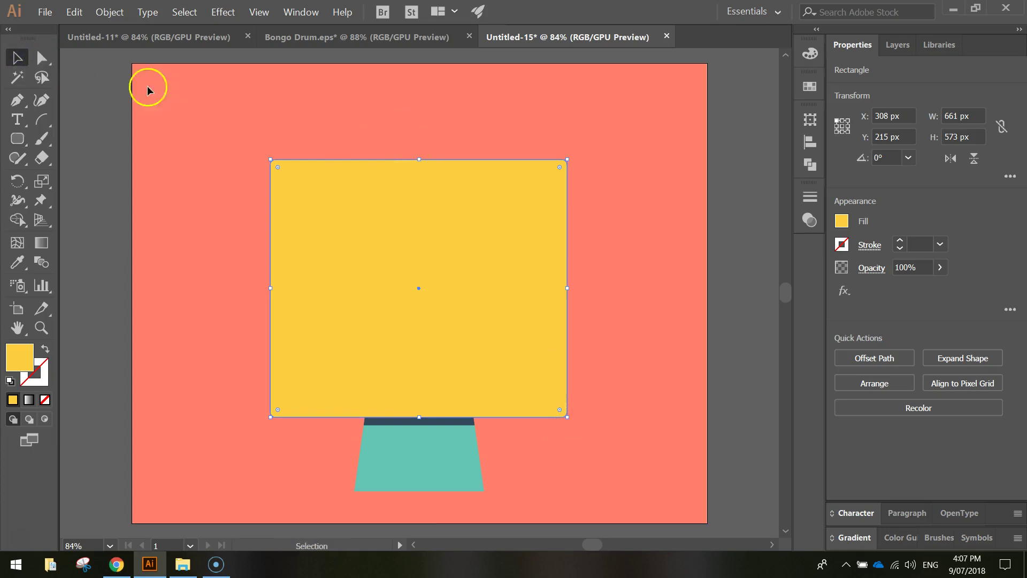
{"action": "left_click", "coordinate": [488, 257]}
{"action": "right_click", "coordinate": [490, 242]}
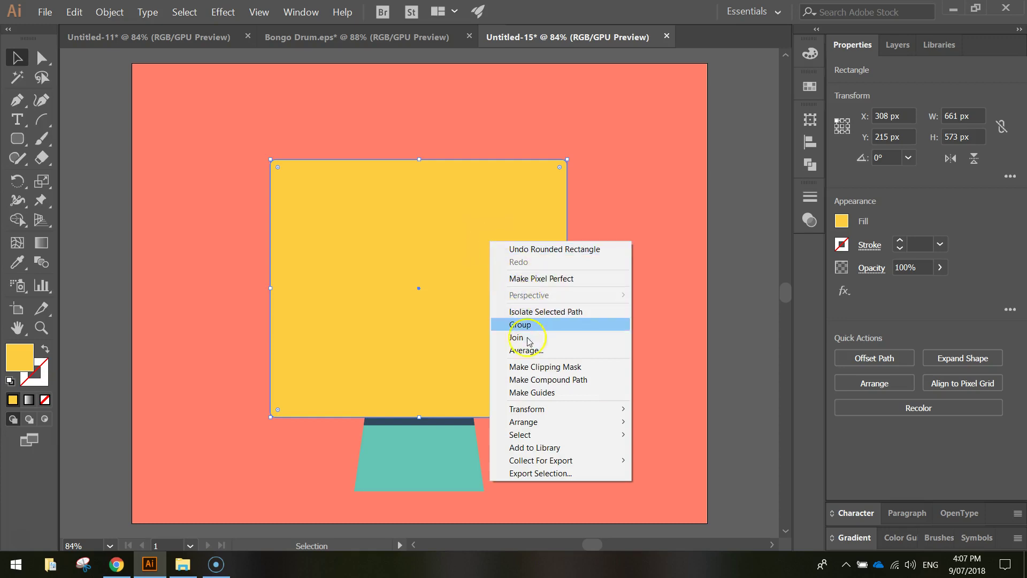
{"action": "mouse_move", "coordinate": [546, 422]}
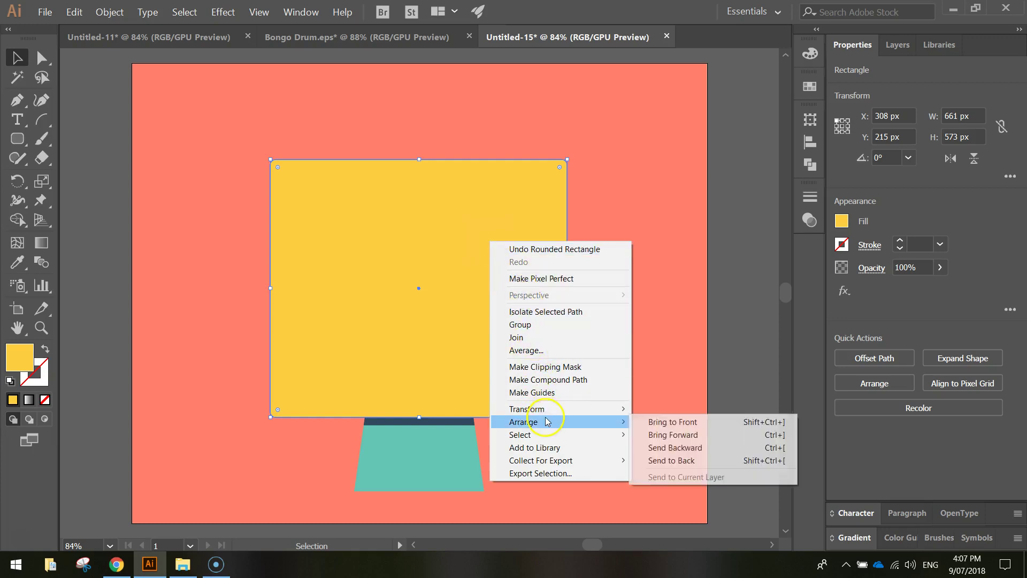
{"action": "left_click", "coordinate": [705, 461]}
{"action": "left_click", "coordinate": [682, 454]}
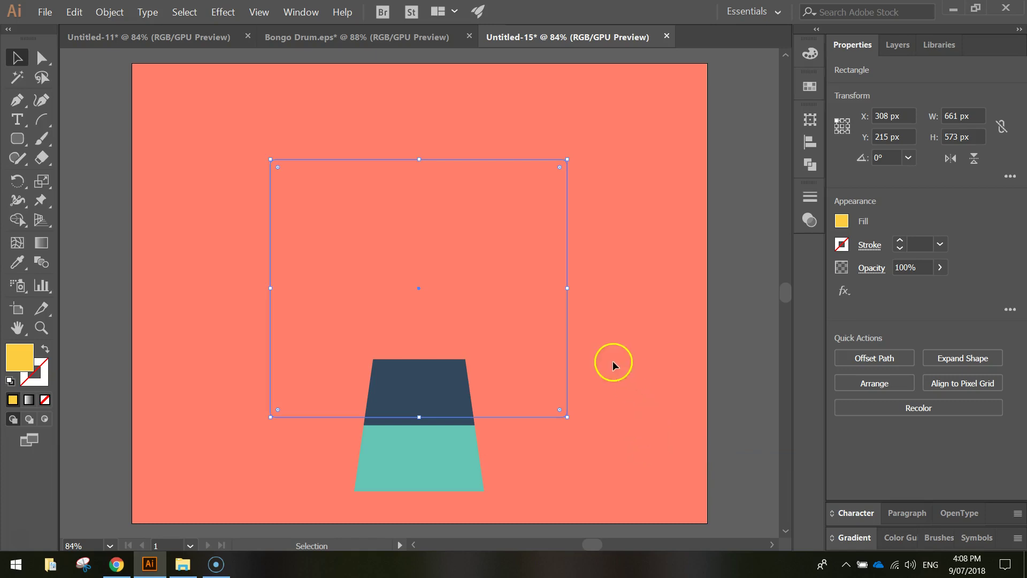
Step: In the Layers panel, move the yellow rectangle above the orange-red background rectangle
{"action": "left_click", "coordinate": [897, 44]}
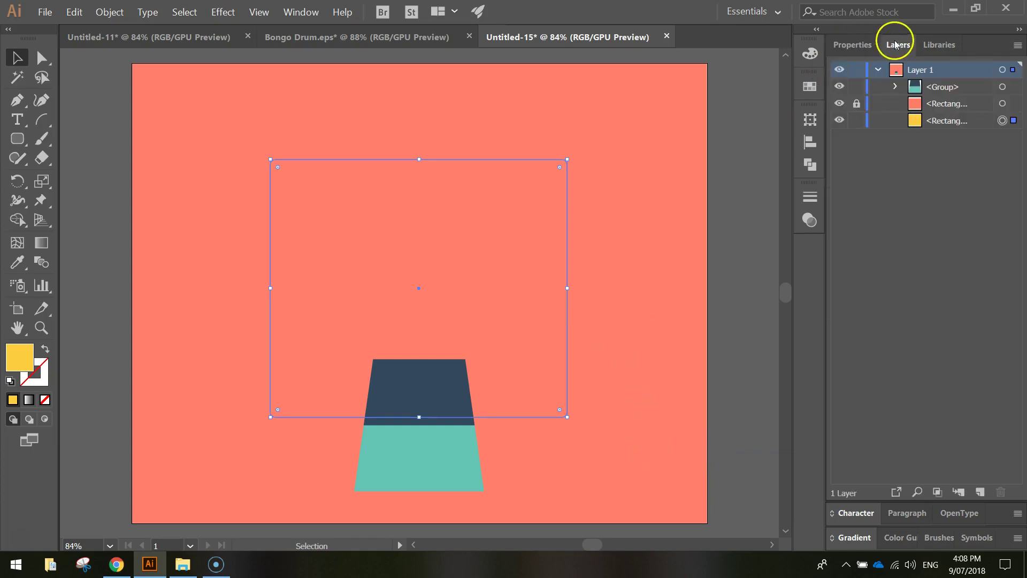
{"action": "left_click", "coordinate": [932, 121]}
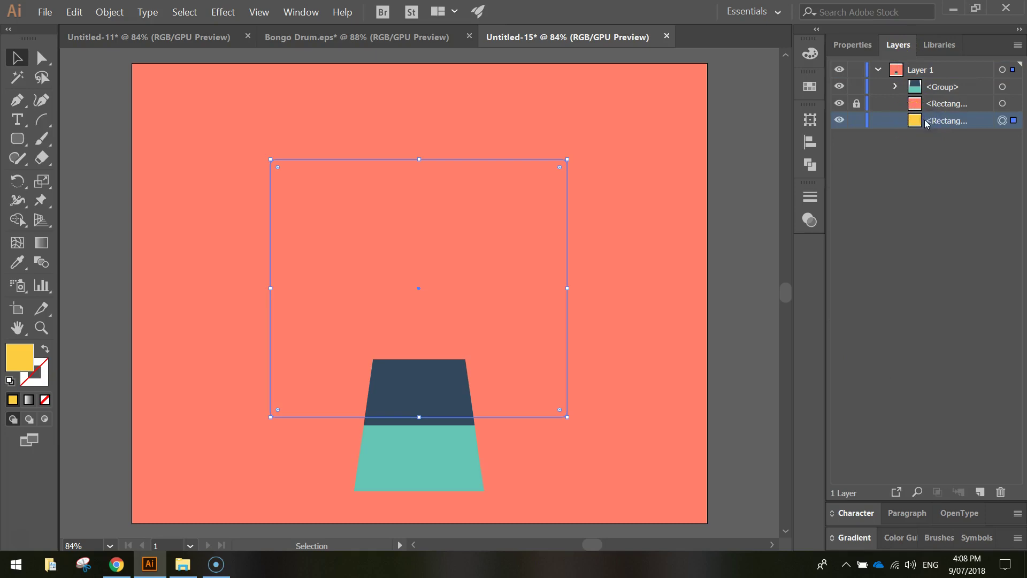
{"action": "left_click_drag", "start_coordinate": [936, 121], "coordinate": [937, 100]}
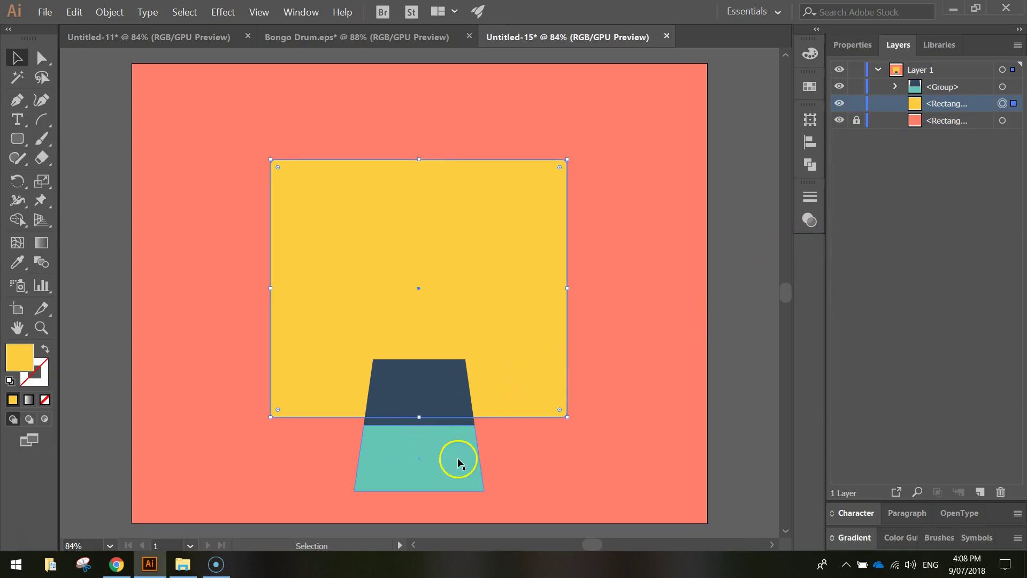
{"action": "left_click", "coordinate": [633, 231]}
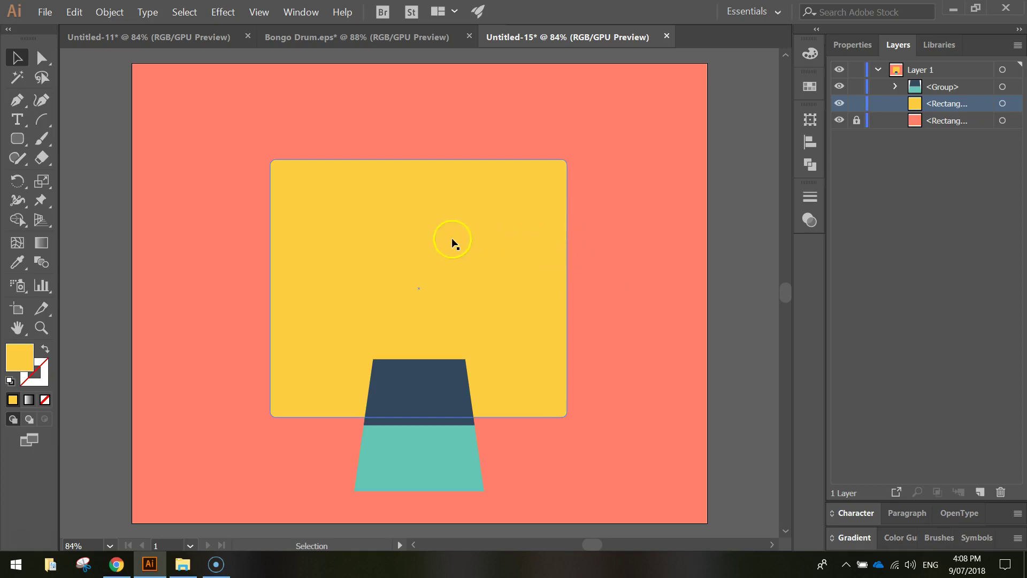
Step: Make the yellow rectangle's top corners square by dragging the corner widget to 0 px
{"action": "left_click", "coordinate": [41, 58]}
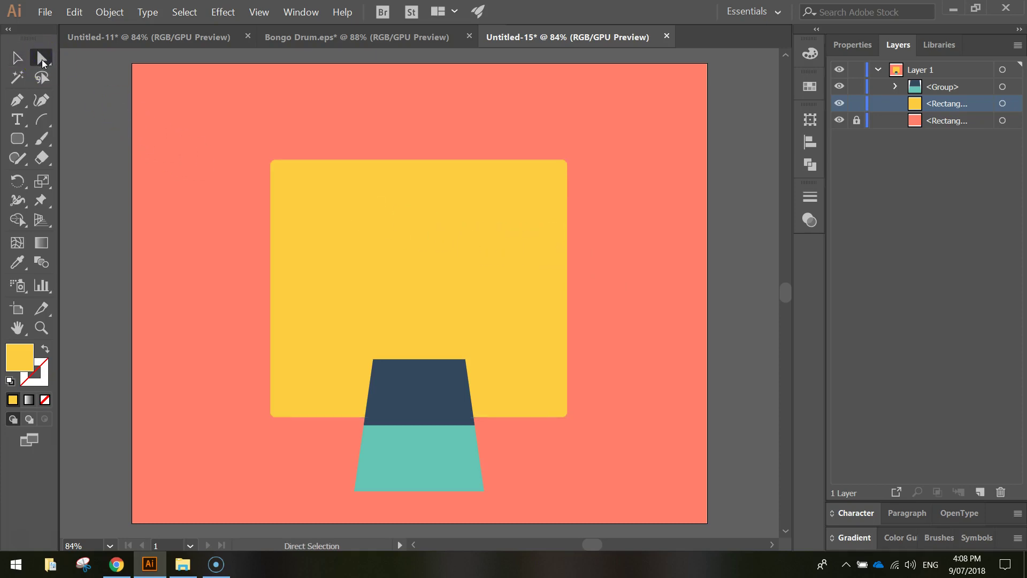
{"action": "left_click_drag", "start_coordinate": [221, 119], "coordinate": [469, 161]}
{"action": "left_click_drag", "start_coordinate": [599, 189], "coordinate": [599, 190]}
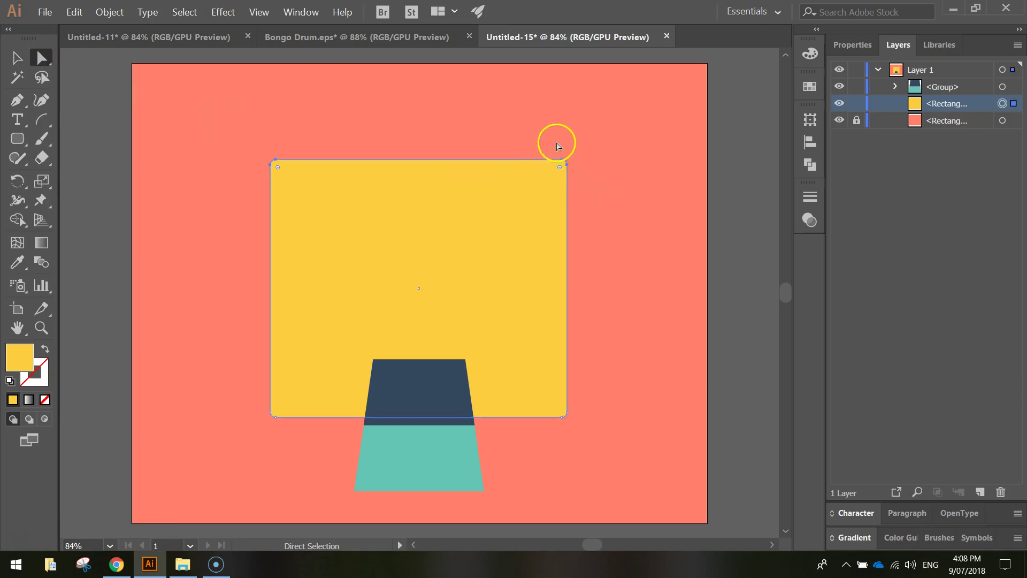
{"action": "scroll", "coordinate": [555, 136], "scroll_direction": "up", "scroll_amount": 3}
{"action": "left_click_drag", "start_coordinate": [568, 190], "coordinate": [566, 191]}
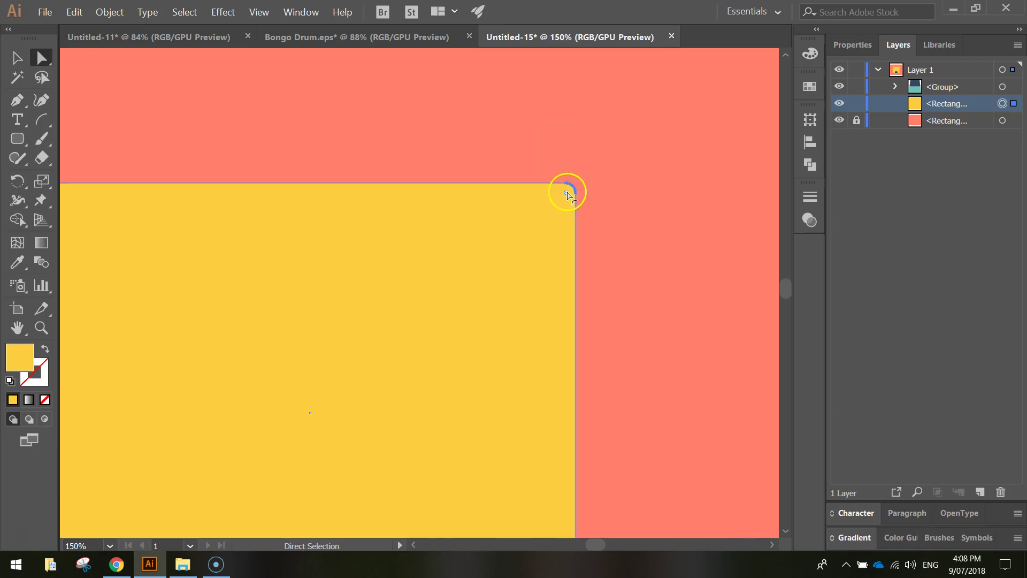
{"action": "left_click_drag", "start_coordinate": [601, 546], "coordinate": [592, 545]}
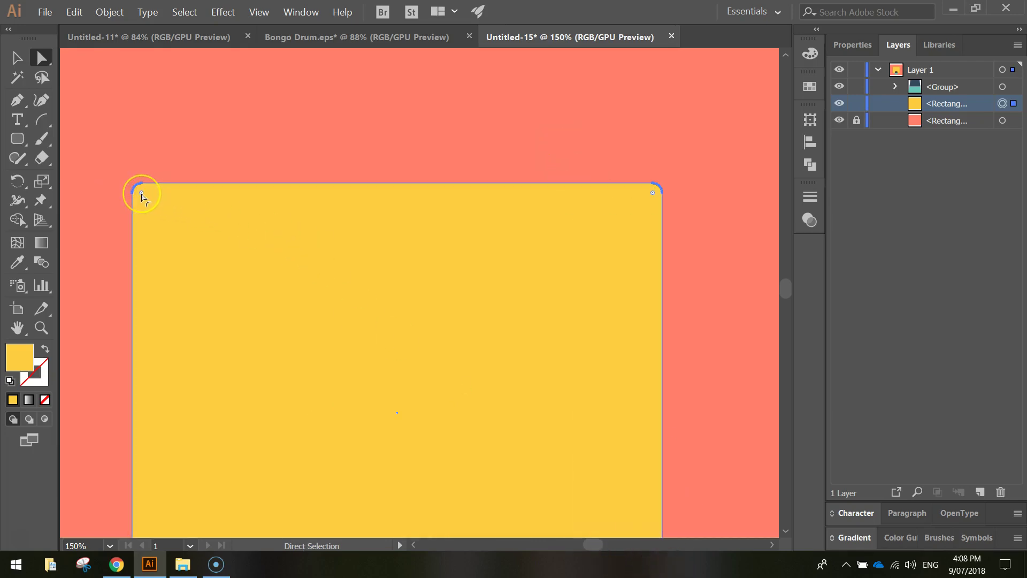
{"action": "left_click_drag", "start_coordinate": [142, 195], "coordinate": [116, 146]}
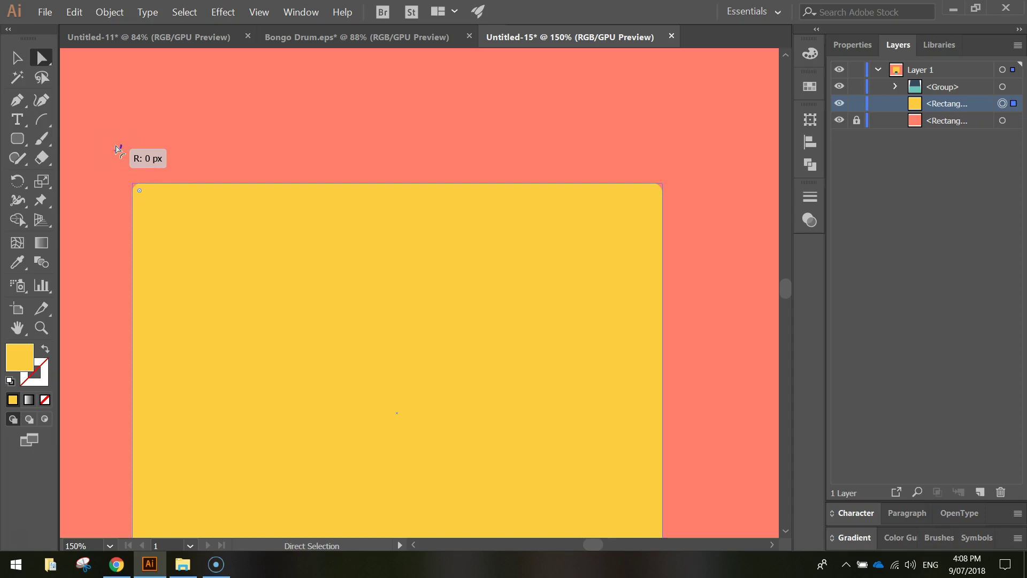
{"action": "left_click_drag", "start_coordinate": [116, 147], "coordinate": [115, 145]}
{"action": "left_click", "coordinate": [321, 293]}
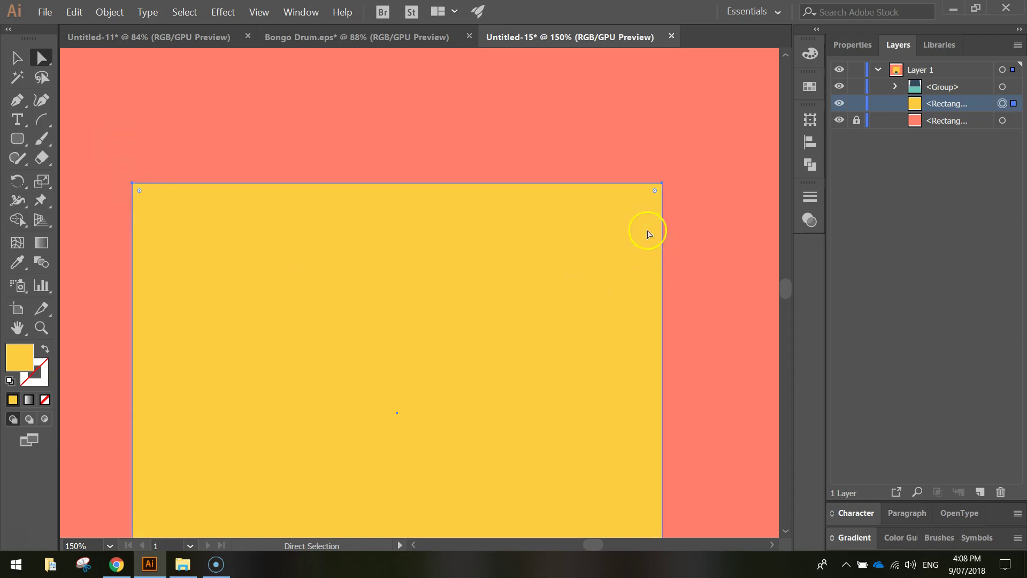
{"action": "left_click", "coordinate": [675, 140]}
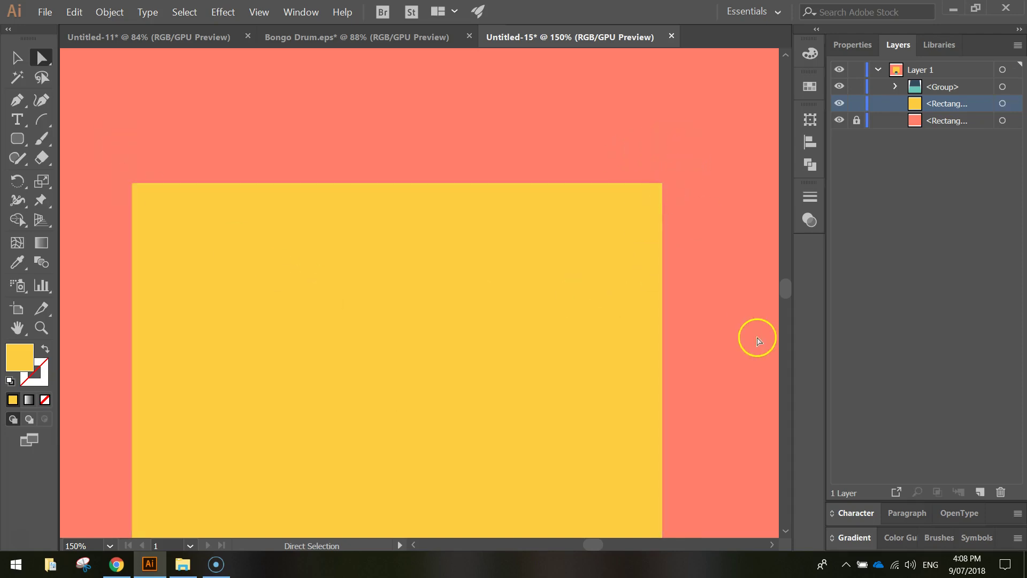
Step: Marquee-select the yellow rectangle's bottom anchor points
{"action": "left_click_drag", "start_coordinate": [787, 286], "coordinate": [792, 299]}
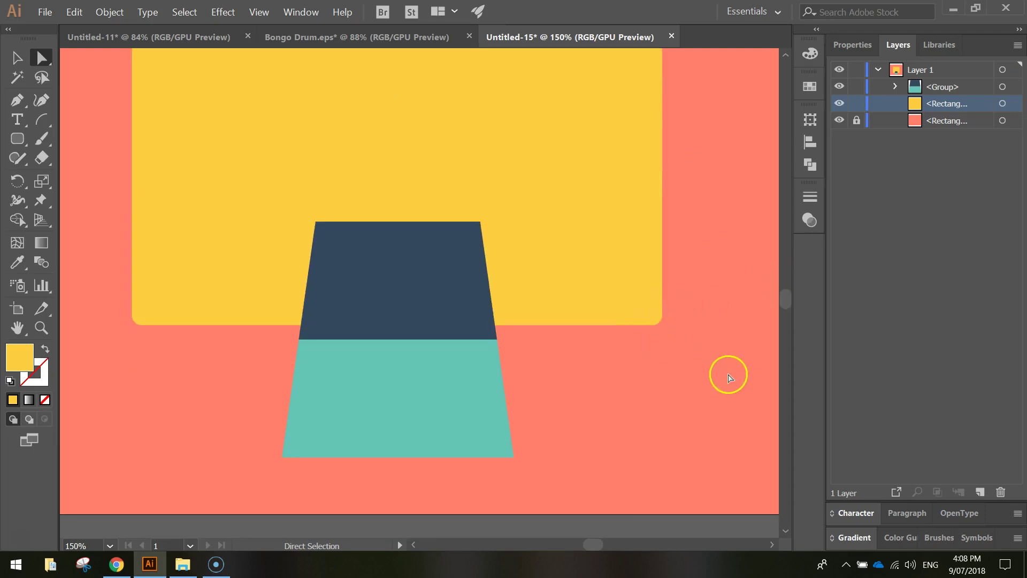
{"action": "left_click", "coordinate": [658, 300]}
{"action": "scroll", "coordinate": [637, 256], "scroll_direction": "down", "scroll_amount": 2, "text": "alt"}
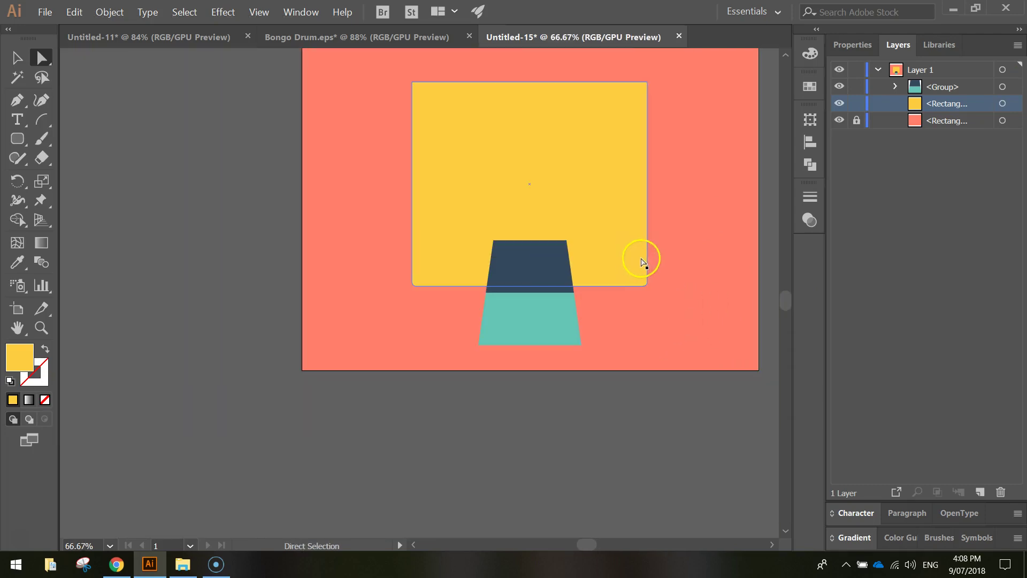
{"action": "scroll", "coordinate": [642, 263], "scroll_direction": "up", "scroll_amount": 2}
{"action": "scroll", "coordinate": [644, 262], "scroll_direction": "up", "scroll_amount": 1, "text": "alt"}
{"action": "left_click", "coordinate": [664, 257]}
{"action": "scroll", "coordinate": [661, 288], "scroll_direction": "up", "scroll_amount": 1}
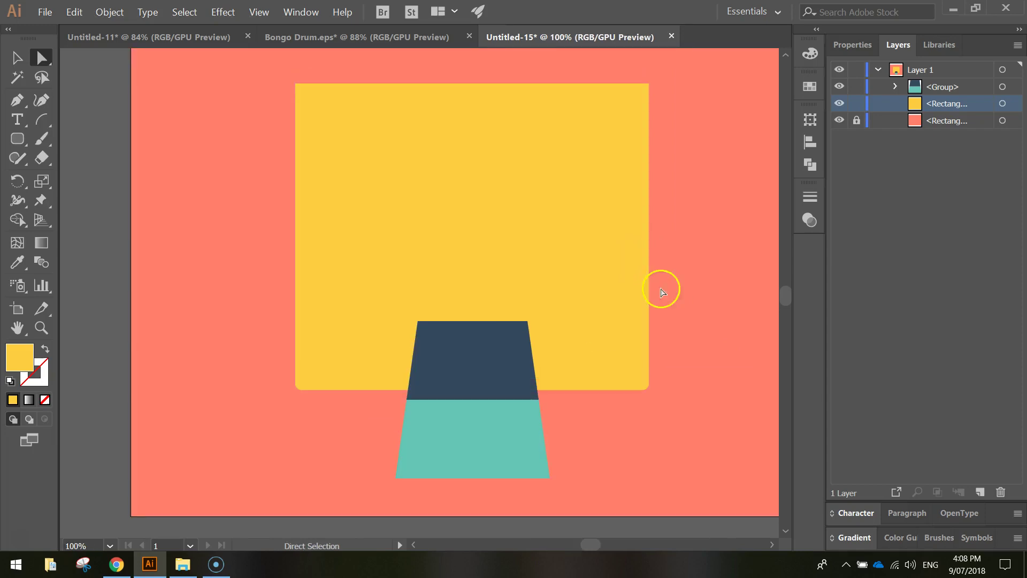
{"action": "left_click_drag", "start_coordinate": [261, 401], "coordinate": [678, 358]}
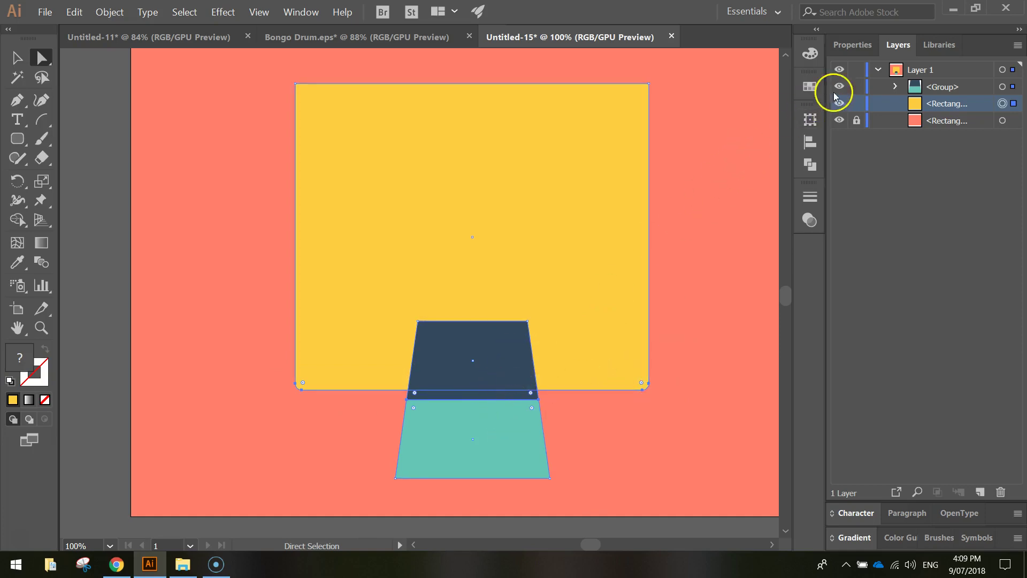
Step: Lock the base group, then round the yellow rectangle's bottom corners fully into a bowl curve
{"action": "left_click", "coordinate": [856, 87]}
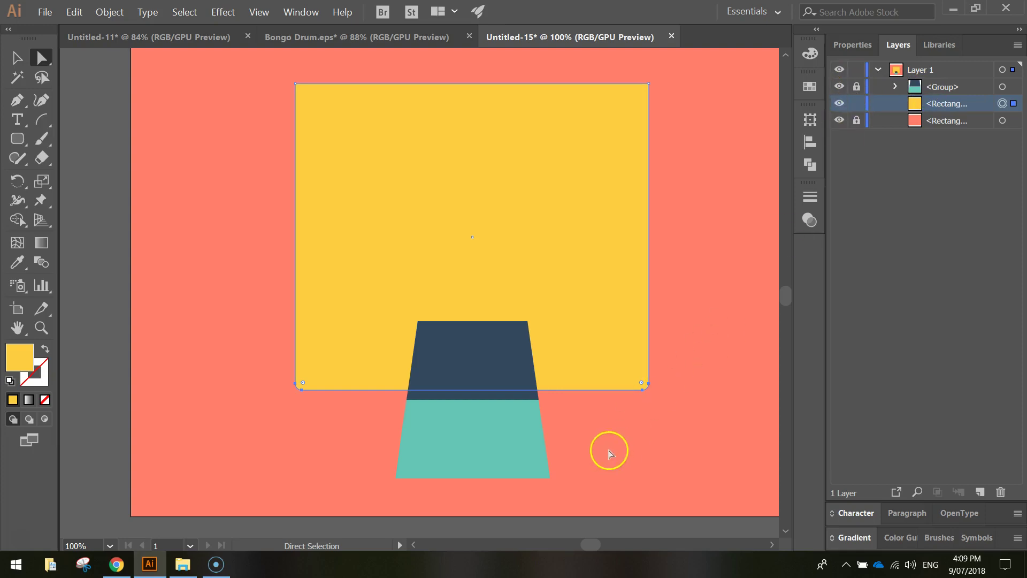
{"action": "left_click_drag", "start_coordinate": [262, 421], "coordinate": [683, 348]}
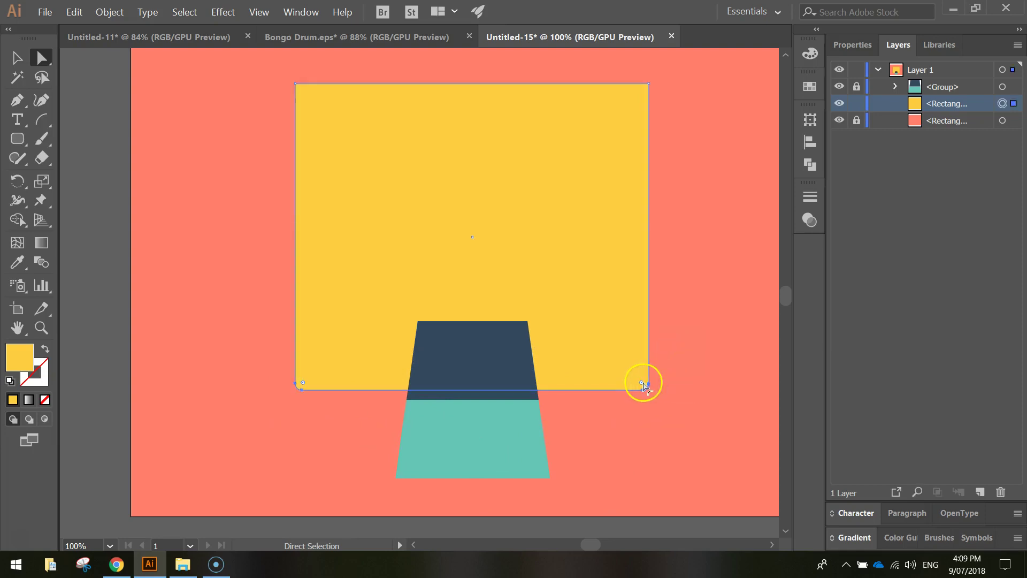
{"action": "left_click_drag", "start_coordinate": [642, 383], "coordinate": [457, 197]}
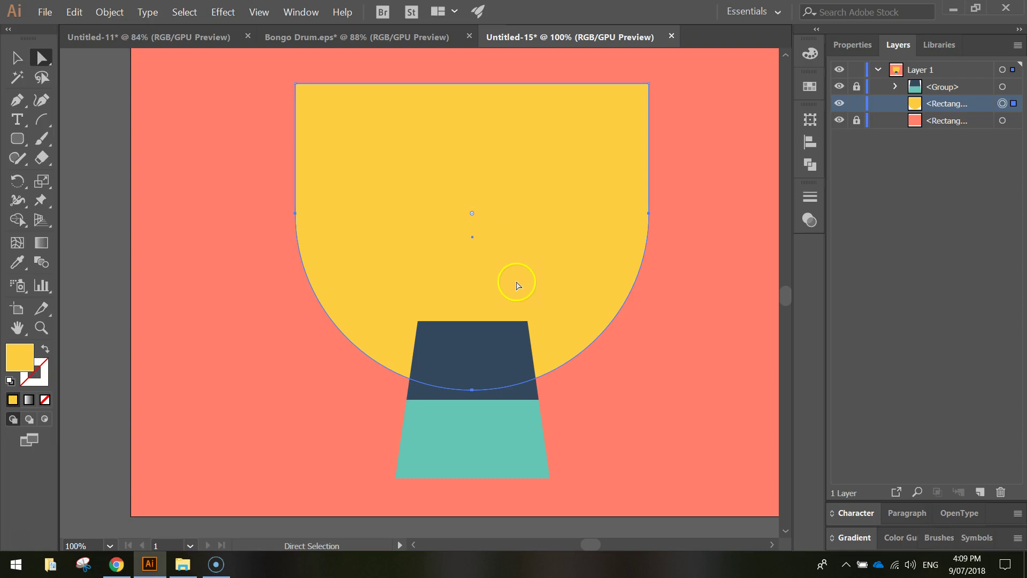
Step: Shorten the right side and bottom handles to flatten and narrow the bowl's right curve
{"action": "scroll", "coordinate": [484, 261], "scroll_direction": "up", "scroll_amount": 1}
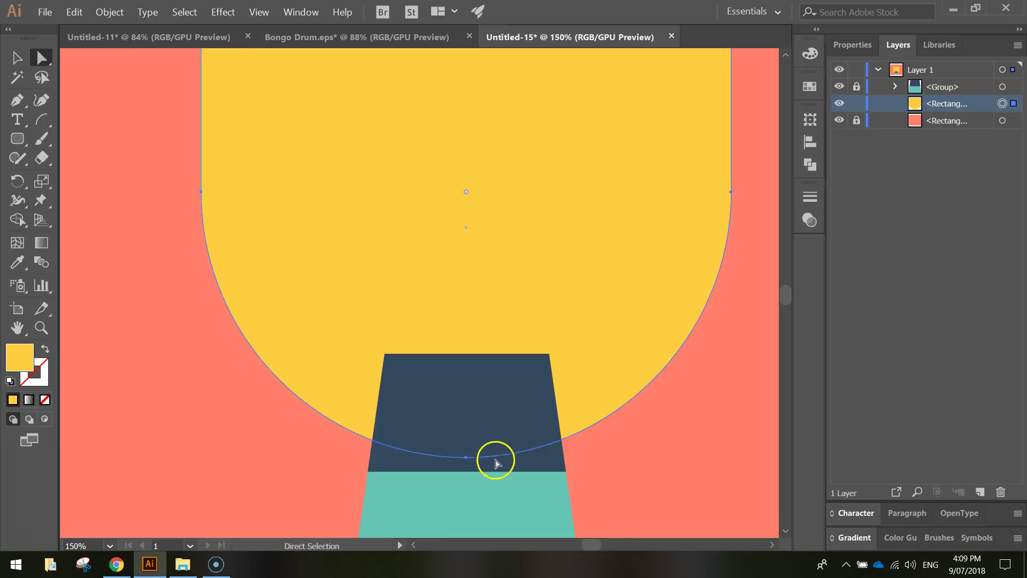
{"action": "scroll", "coordinate": [771, 544], "scroll_direction": "right", "scroll_amount": 3}
{"action": "scroll", "coordinate": [770, 544], "scroll_direction": "up", "scroll_amount": 3}
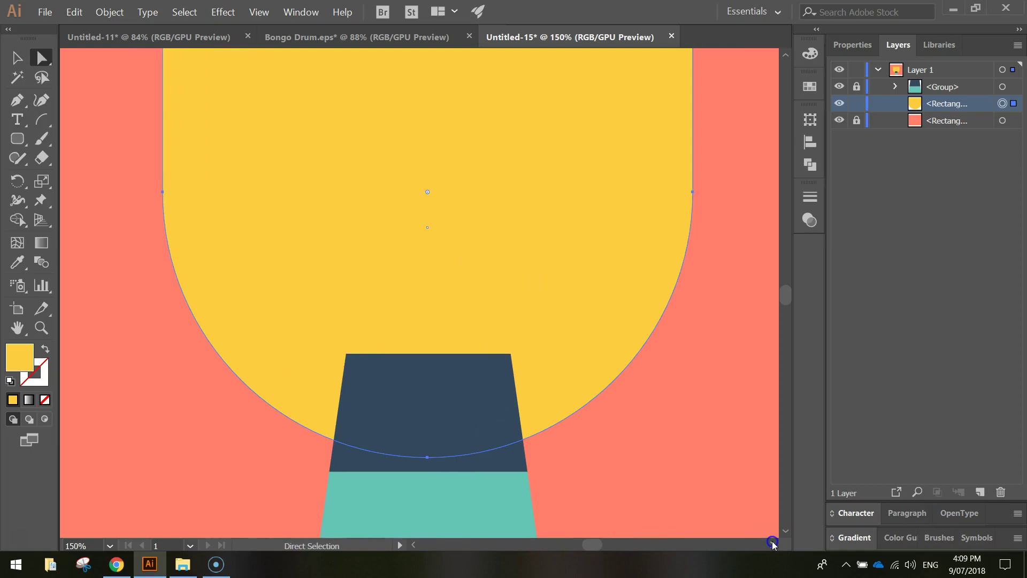
{"action": "scroll", "coordinate": [547, 360], "scroll_direction": "up", "scroll_amount": 1}
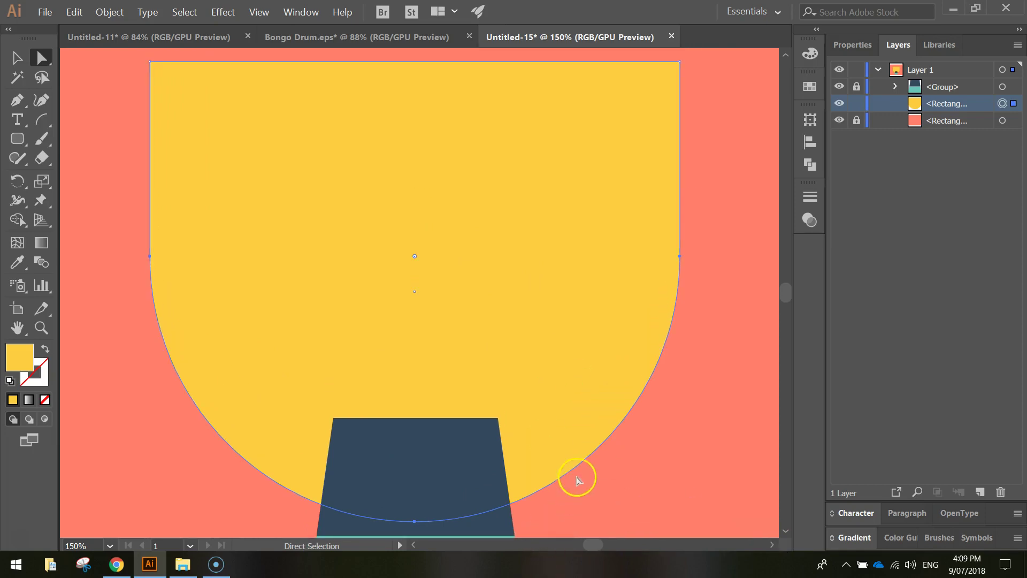
{"action": "left_click", "coordinate": [679, 257]}
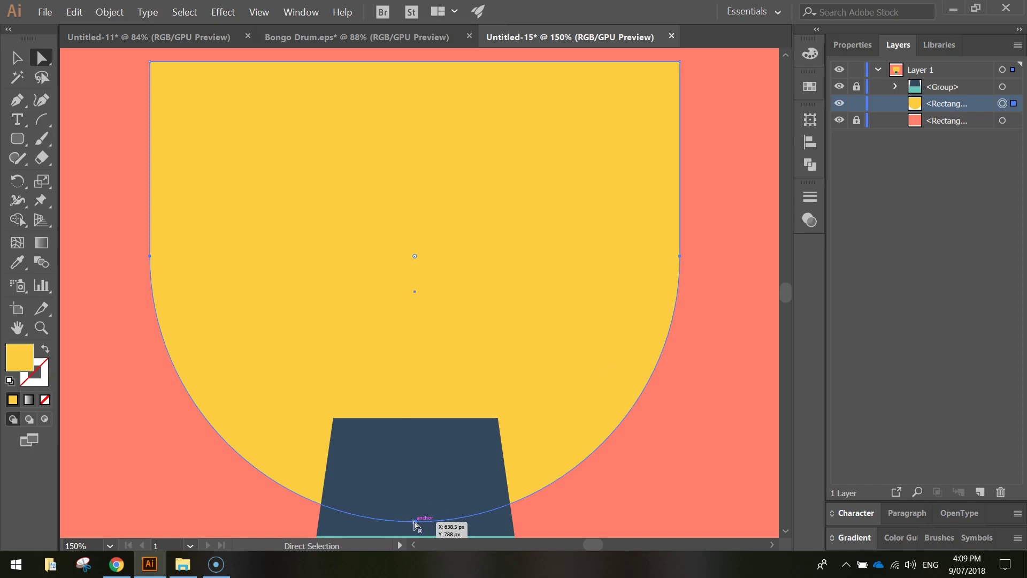
{"action": "left_click", "coordinate": [513, 493]}
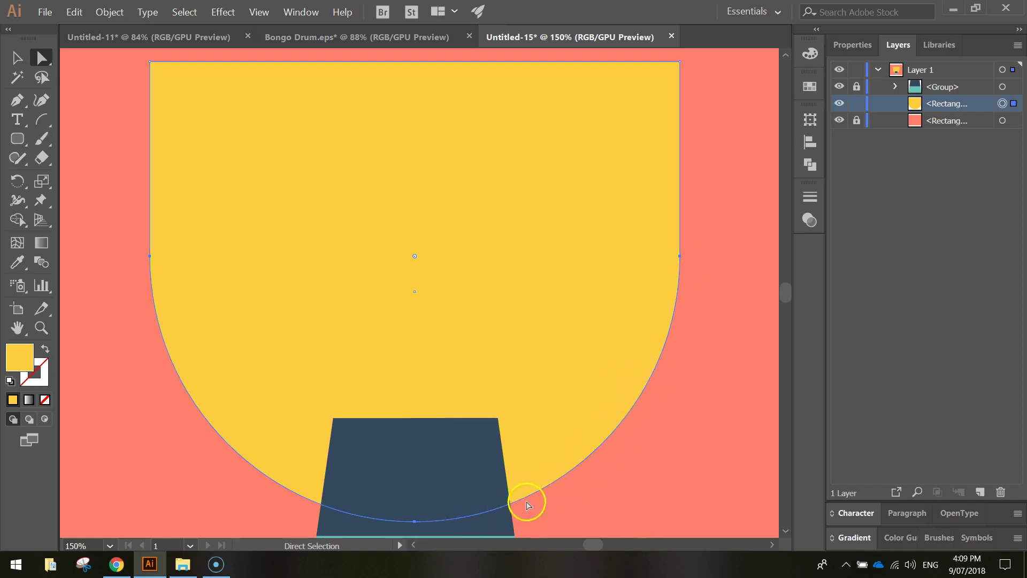
{"action": "left_click", "coordinate": [679, 257]}
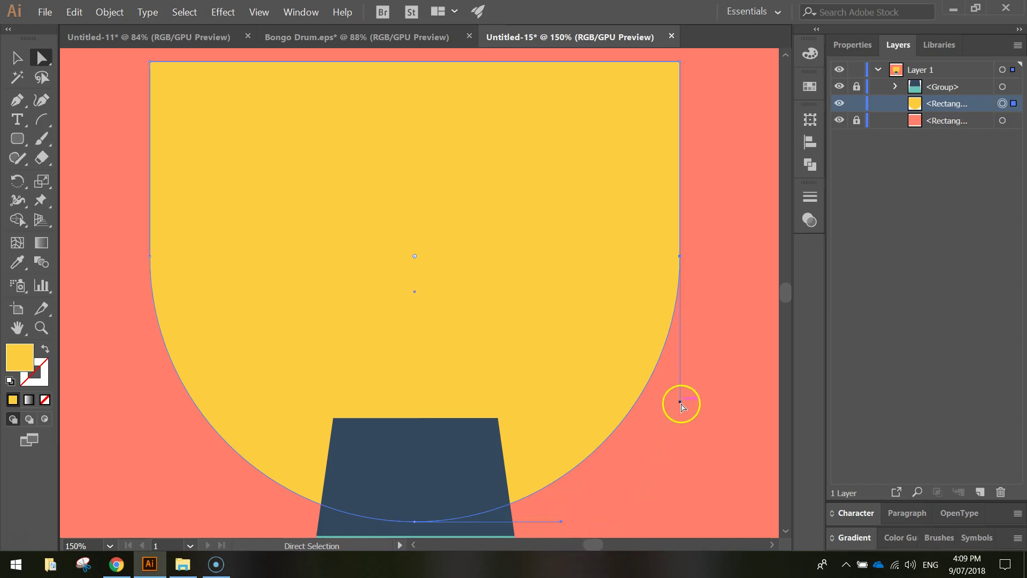
{"action": "left_click_drag", "start_coordinate": [681, 402], "coordinate": [647, 362]}
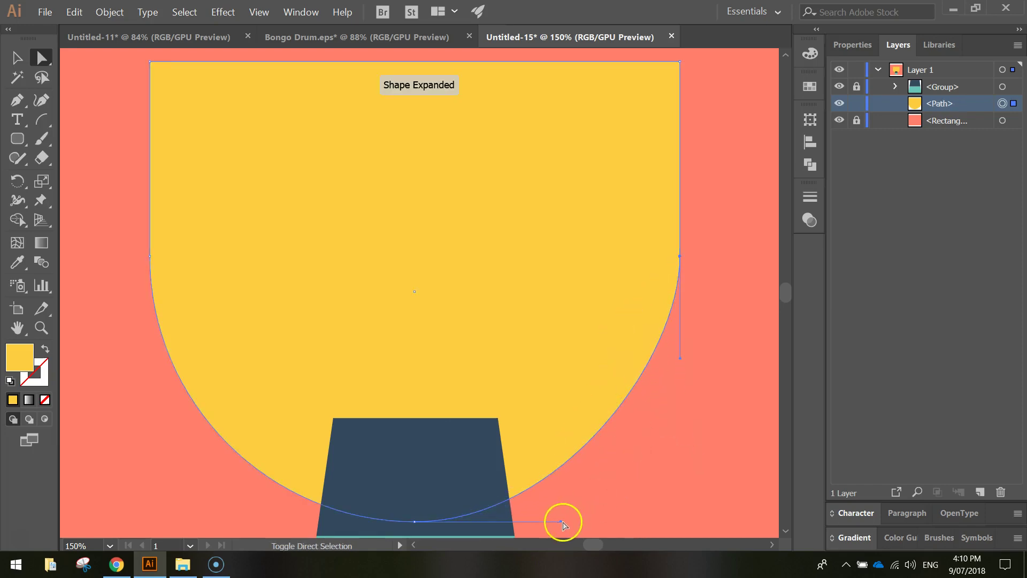
{"action": "left_click_drag", "start_coordinate": [561, 521], "coordinate": [467, 521]}
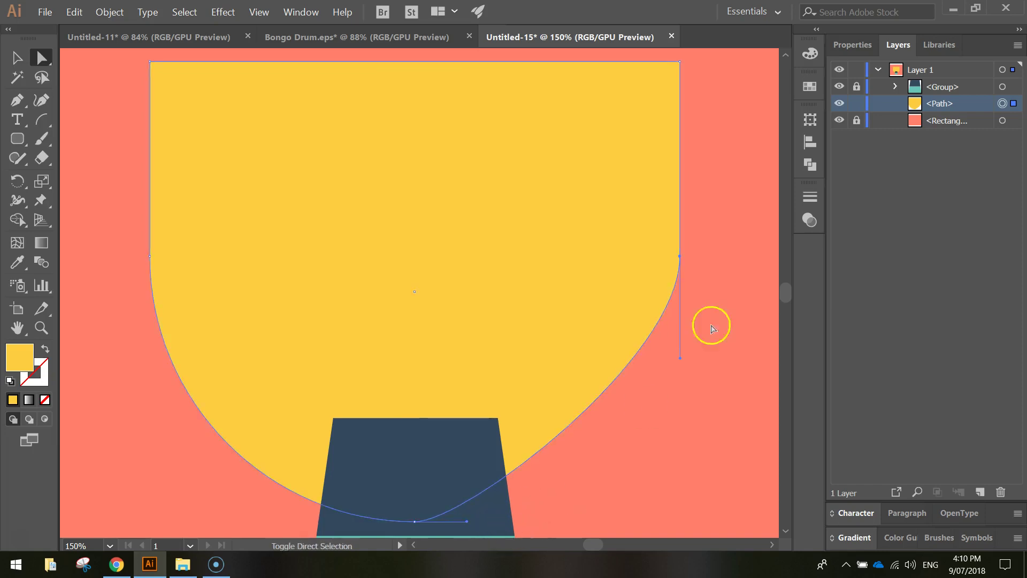
{"action": "left_click_drag", "start_coordinate": [680, 357], "coordinate": [676, 307]}
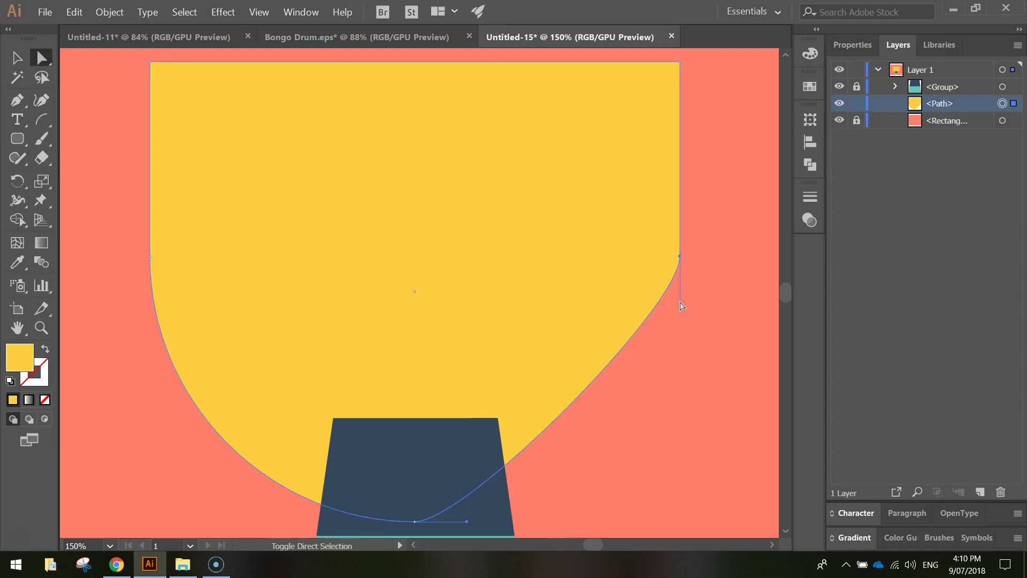
{"action": "left_click", "coordinate": [681, 309]}
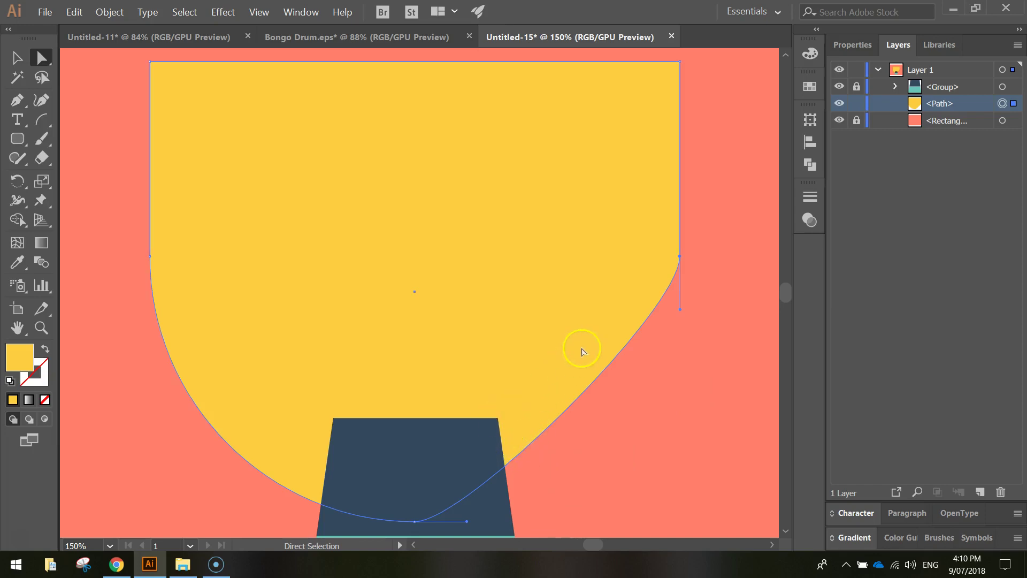
Step: Shorten the left side and bottom-left handles to taper the left side, then move the bowl up over the base
{"action": "left_click", "coordinate": [243, 456]}
{"action": "left_click", "coordinate": [149, 256]}
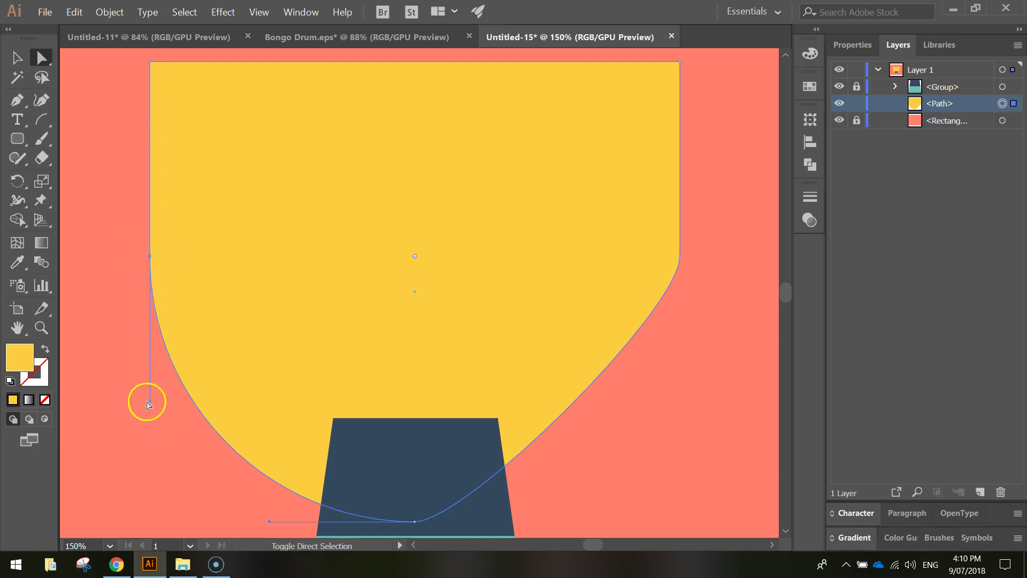
{"action": "left_click_drag", "start_coordinate": [150, 403], "coordinate": [153, 315]}
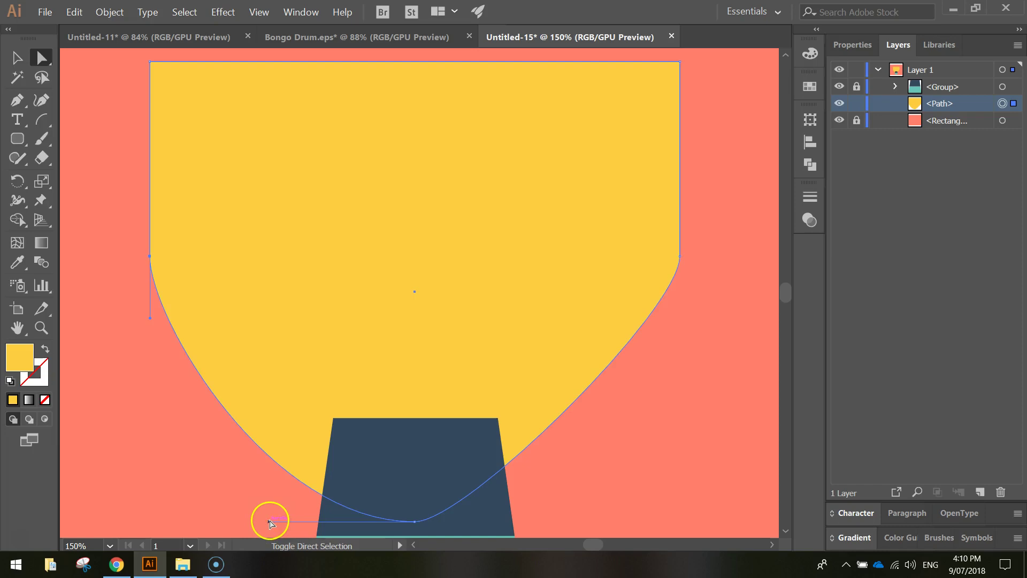
{"action": "left_click_drag", "start_coordinate": [269, 521], "coordinate": [368, 526]}
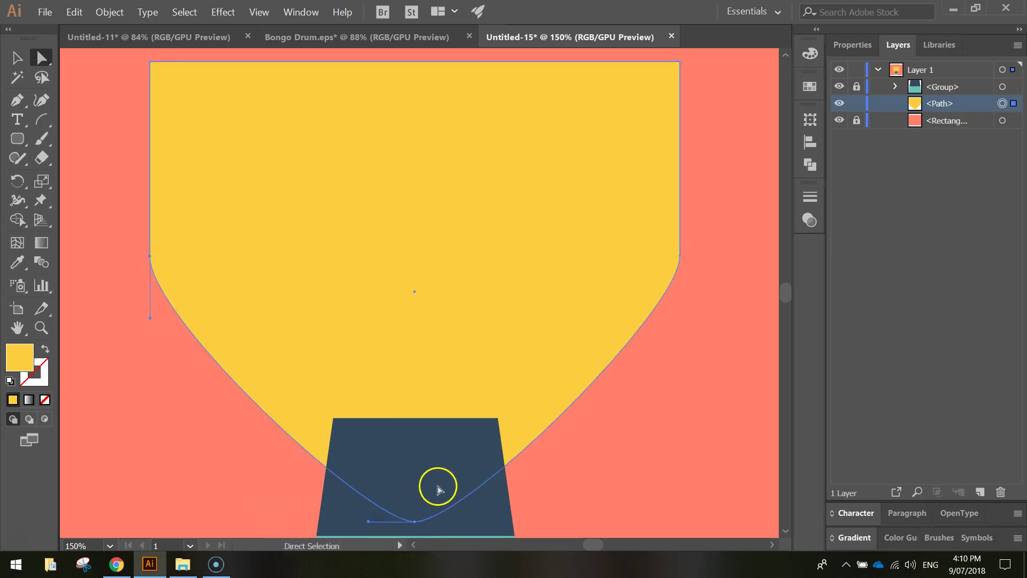
{"action": "left_click_drag", "start_coordinate": [468, 398], "coordinate": [467, 351]}
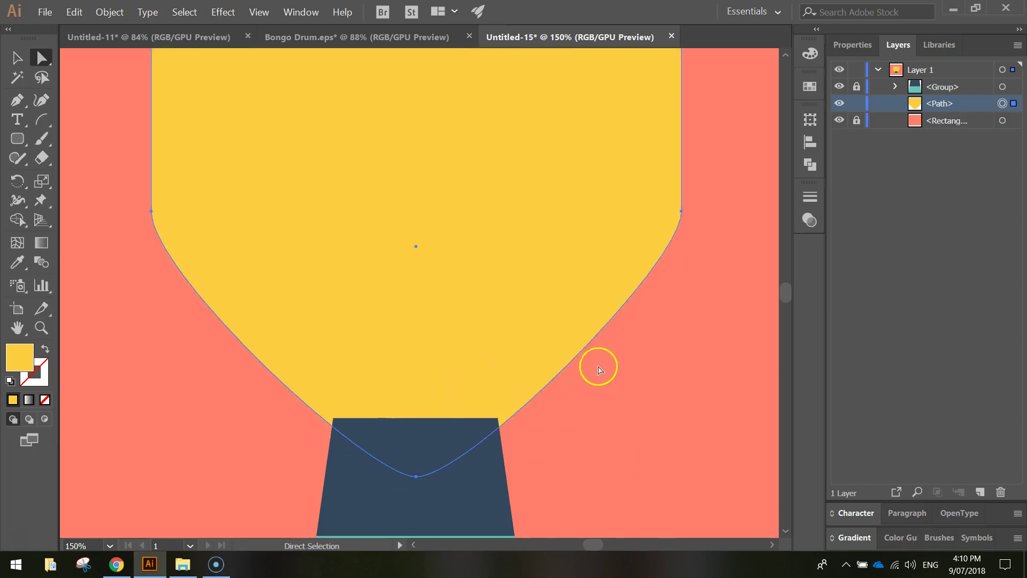
Step: Lengthen both side handles evenly and fine-tune the bottom point's handles for a smooth tapered dip
{"action": "scroll", "coordinate": [596, 366], "scroll_direction": "down", "scroll_amount": 1}
{"action": "scroll", "coordinate": [657, 380], "scroll_direction": "up", "scroll_amount": 1}
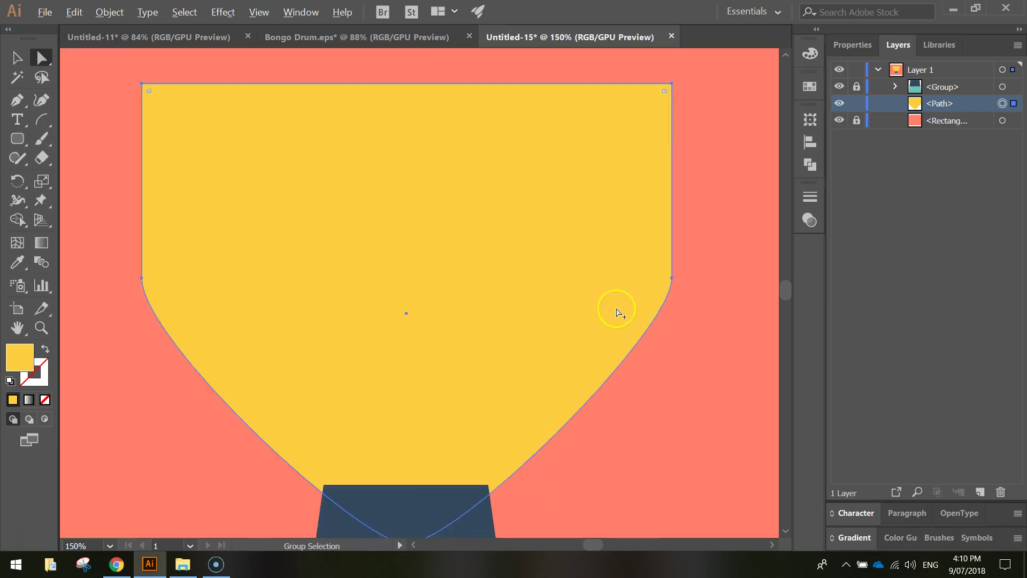
{"action": "scroll", "coordinate": [615, 305], "scroll_direction": "up", "scroll_amount": 1}
{"action": "scroll", "coordinate": [515, 444], "scroll_direction": "down", "scroll_amount": 1}
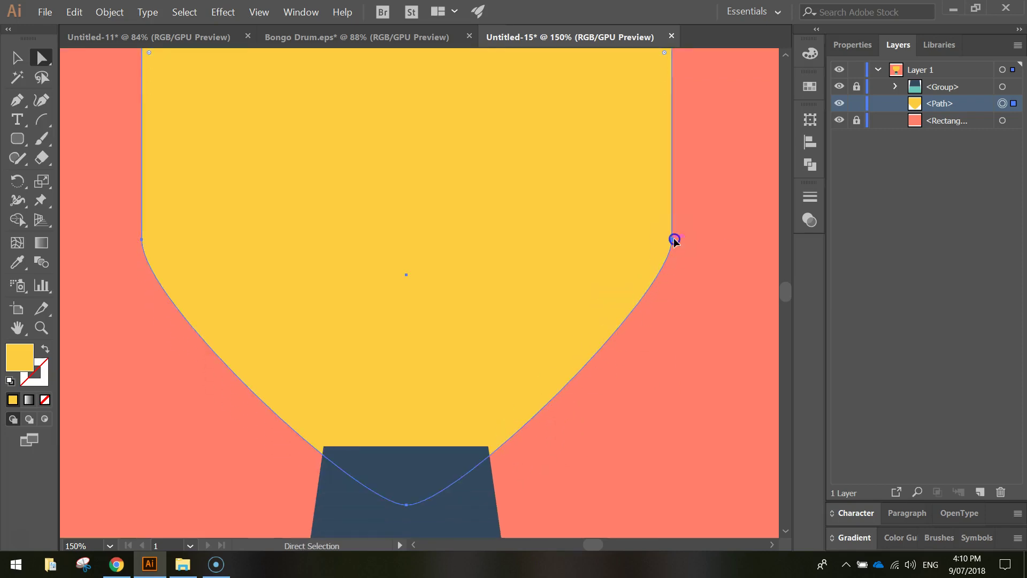
{"action": "left_click_drag", "start_coordinate": [672, 239], "coordinate": [672, 292]}
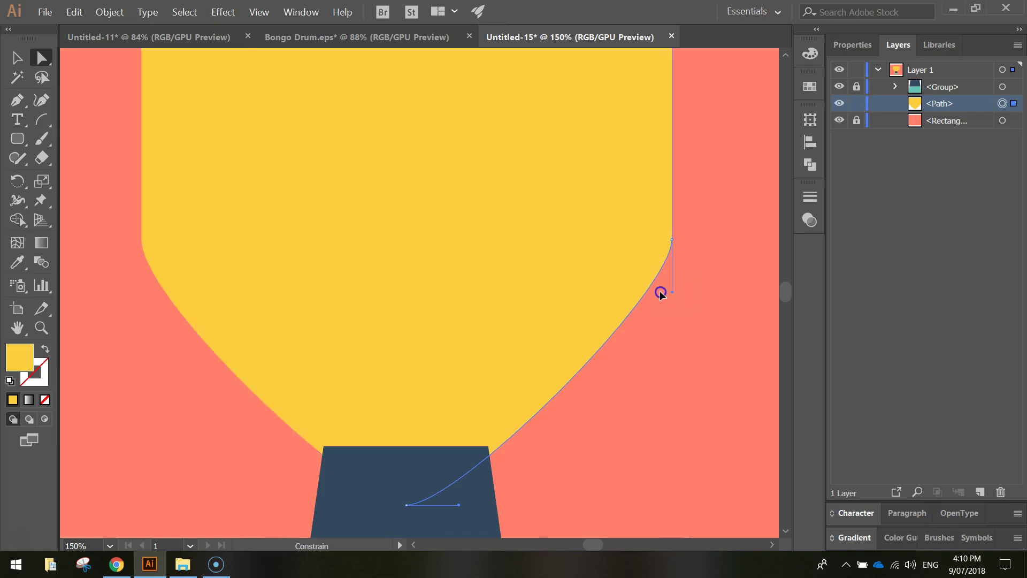
{"action": "left_click", "coordinate": [659, 292]}
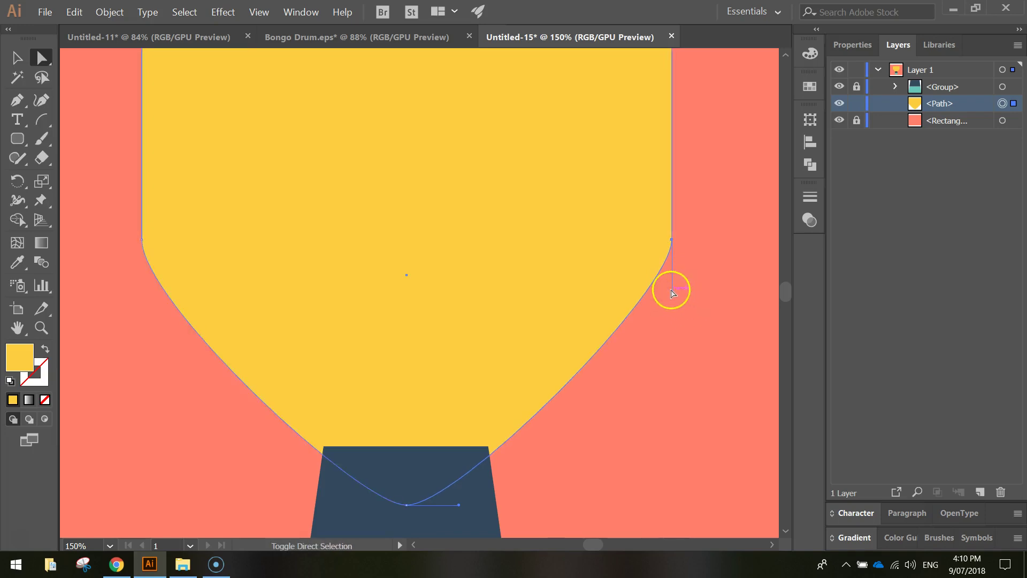
{"action": "left_click_drag", "start_coordinate": [673, 293], "coordinate": [674, 321]}
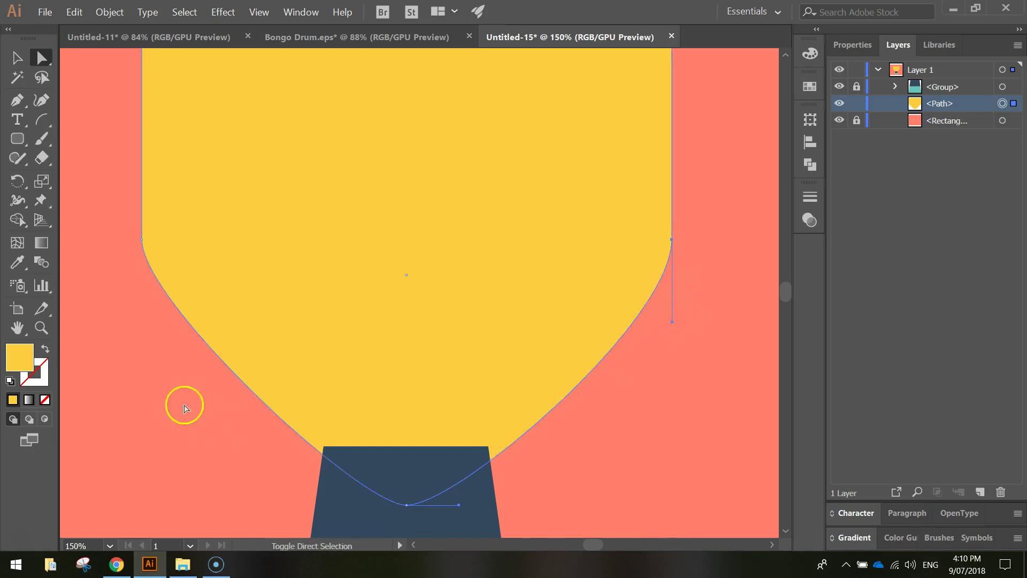
{"action": "left_click", "coordinate": [141, 238]}
{"action": "left_click_drag", "start_coordinate": [140, 292], "coordinate": [150, 352]}
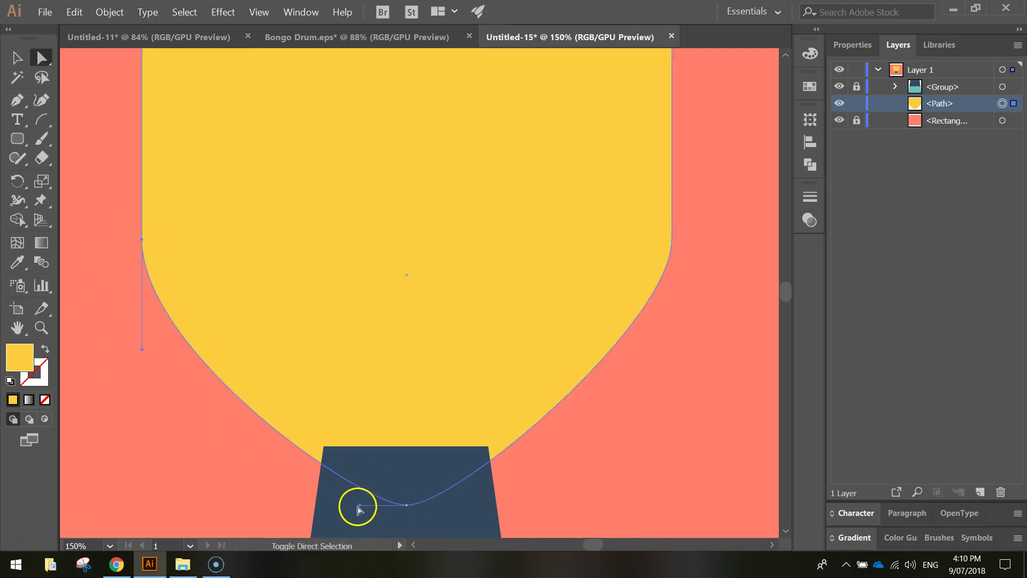
{"action": "left_click_drag", "start_coordinate": [359, 504], "coordinate": [377, 505]}
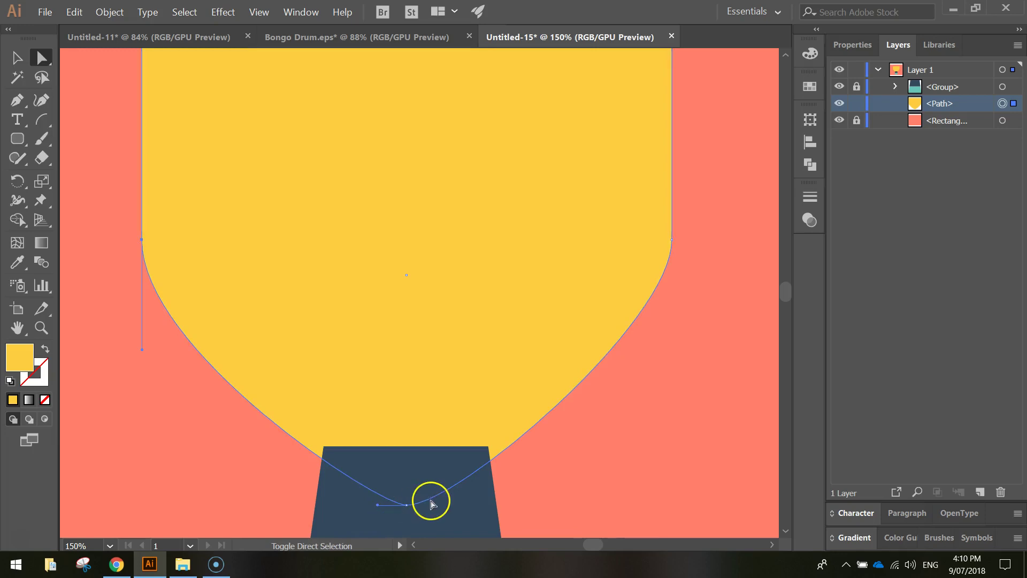
{"action": "left_click", "coordinate": [588, 376]}
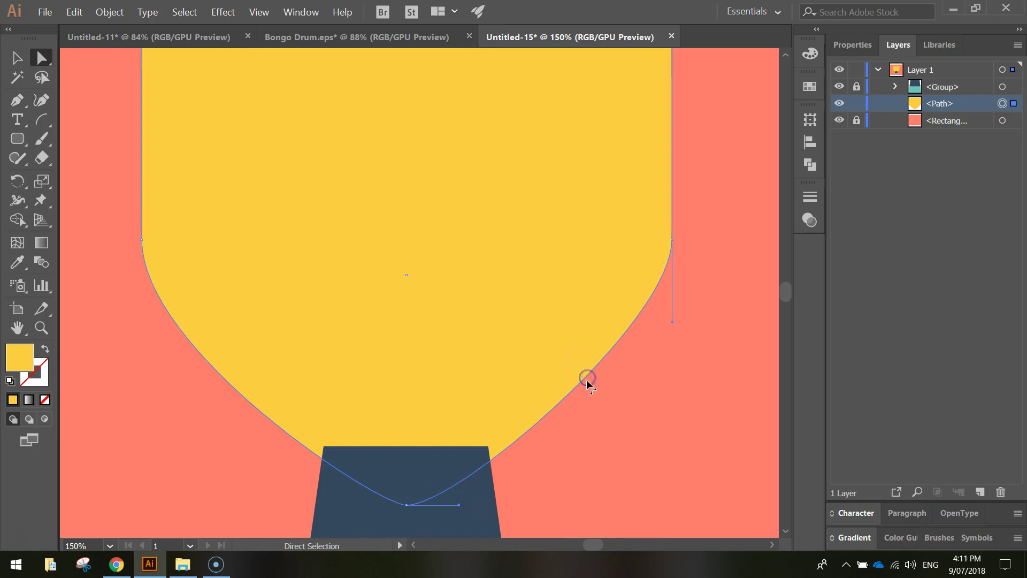
{"action": "left_click_drag", "start_coordinate": [467, 507], "coordinate": [454, 506]}
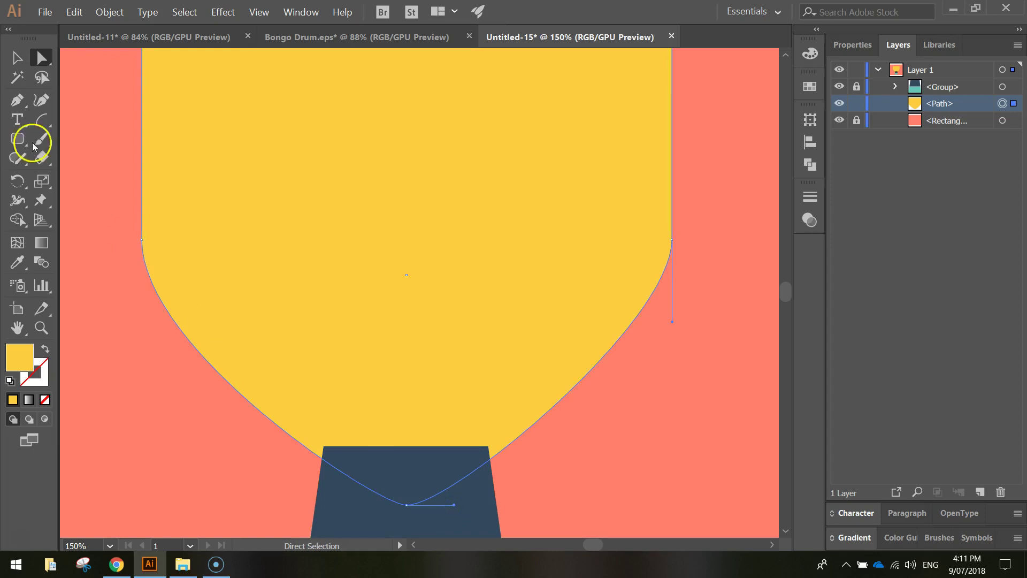
Step: Nudge the yellow bowl up slightly with the Selection tool, then zoom out to review the drum
{"action": "left_click", "coordinate": [17, 58]}
{"action": "left_click_drag", "start_coordinate": [451, 415], "coordinate": [455, 406]}
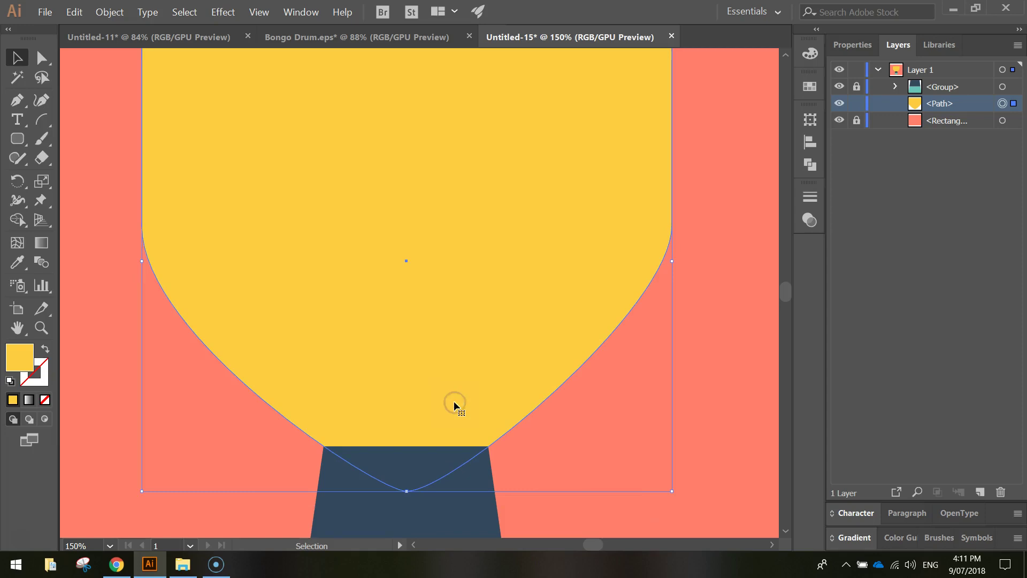
{"action": "left_click", "coordinate": [424, 482]}
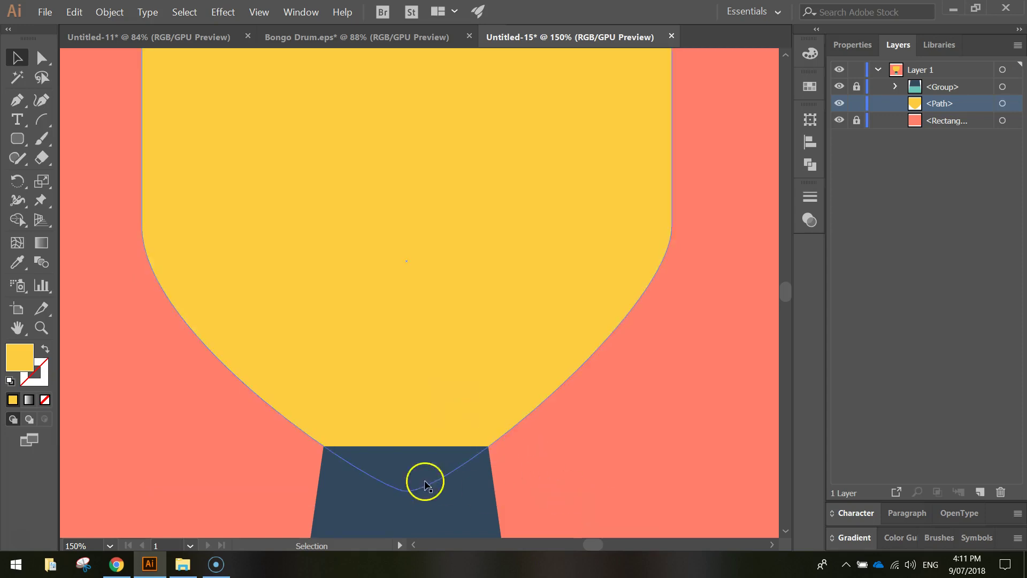
{"action": "scroll", "coordinate": [410, 480], "scroll_direction": "up", "scroll_amount": 2}
{"action": "scroll", "coordinate": [410, 481], "scroll_direction": "up", "scroll_amount": 1}
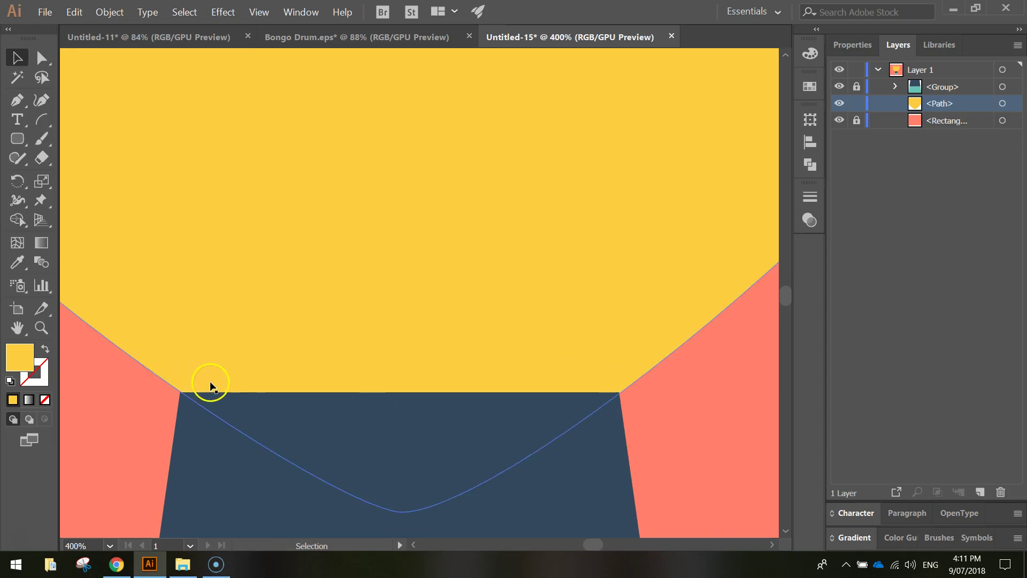
{"action": "left_click", "coordinate": [248, 356]}
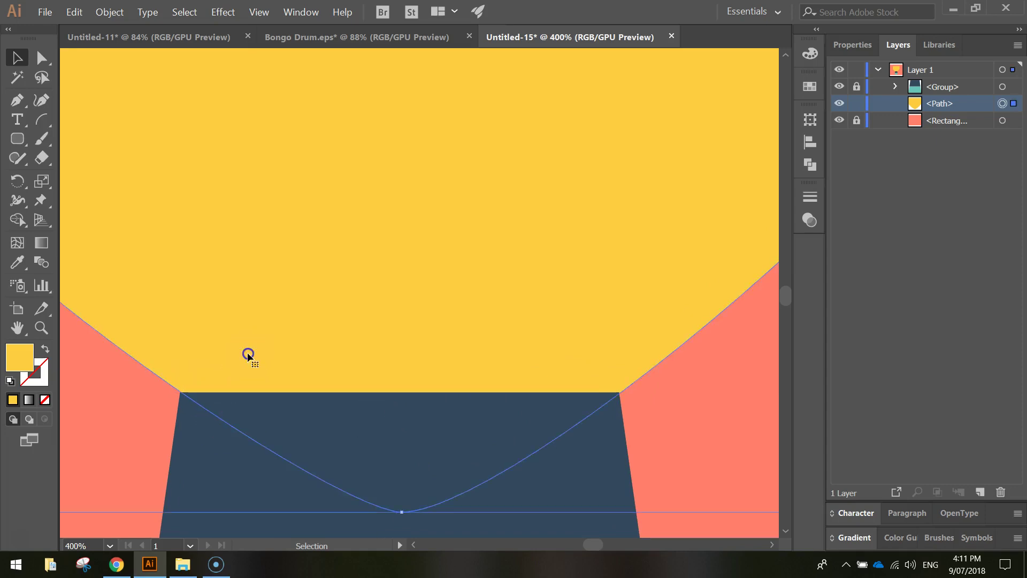
{"action": "scroll", "coordinate": [325, 428], "scroll_direction": "up", "scroll_amount": 1}
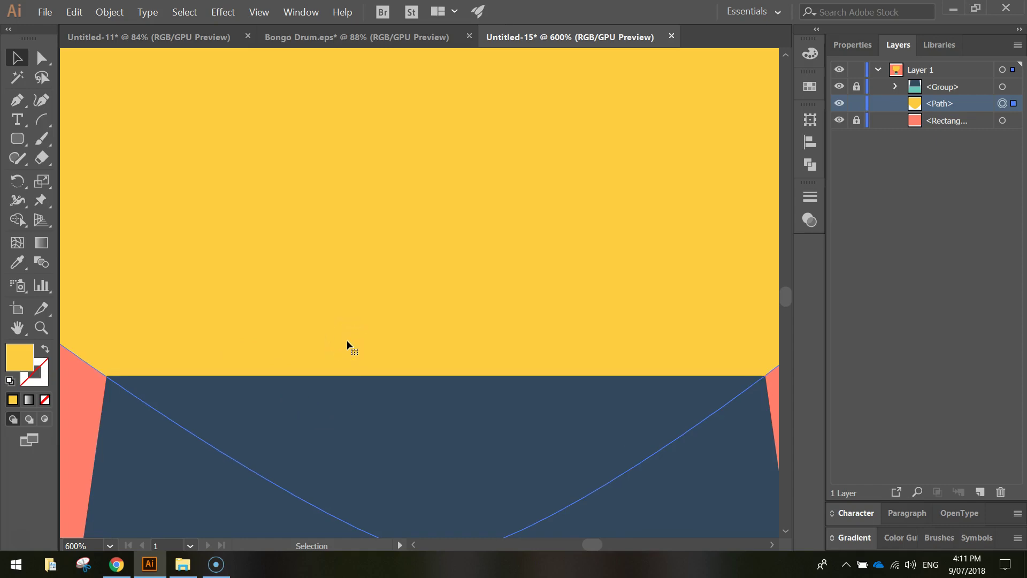
{"action": "scroll", "coordinate": [348, 356], "scroll_direction": "down", "scroll_amount": 5}
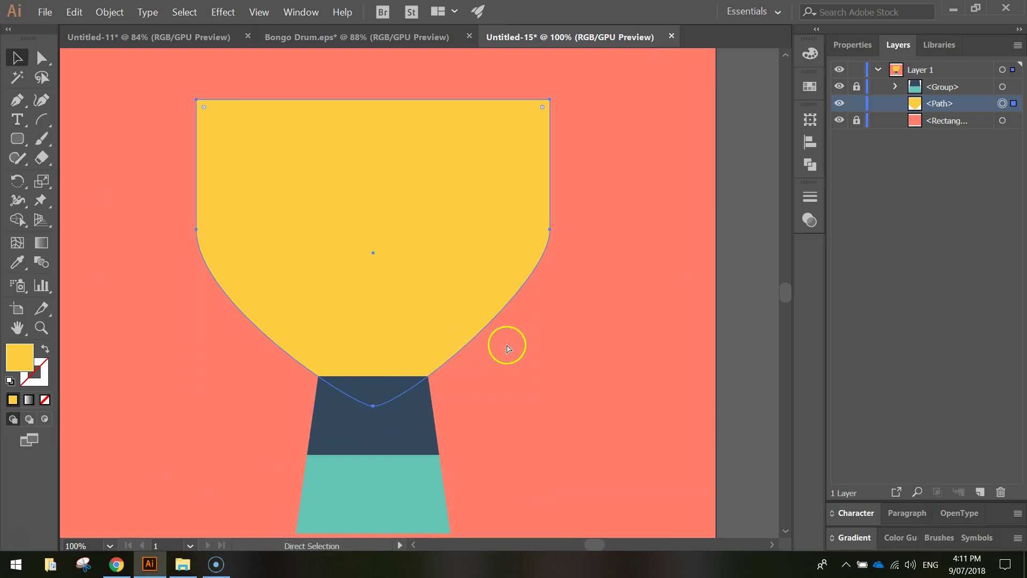
{"action": "scroll", "coordinate": [504, 344], "scroll_direction": "down", "scroll_amount": 1}
{"action": "left_click", "coordinate": [697, 256]}
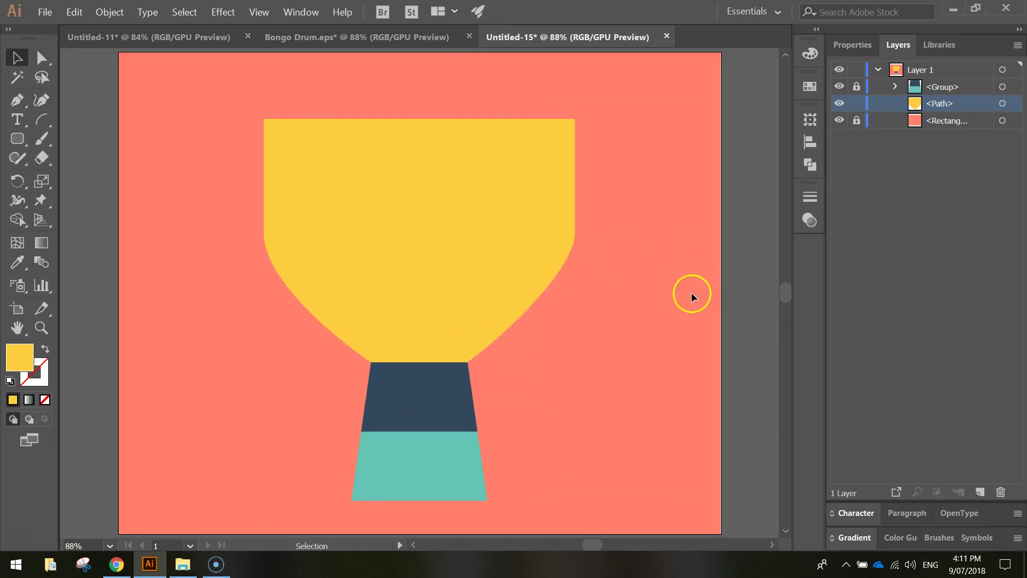
Step: Check the Bongo Drum reference, return to Untitled-15 and select the yellow bowl
{"action": "left_click", "coordinate": [416, 38]}
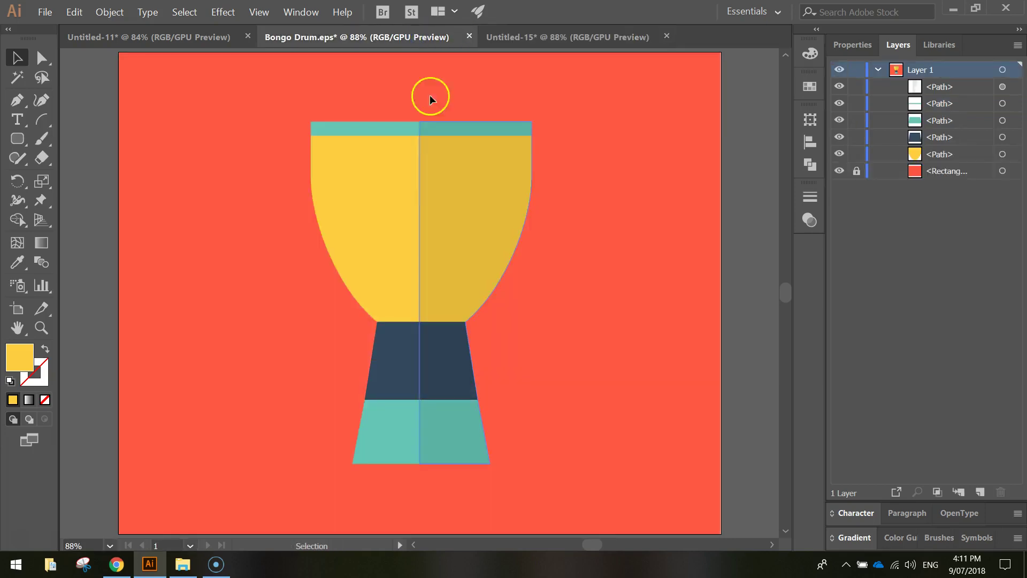
{"action": "left_click", "coordinate": [517, 39]}
{"action": "left_click", "coordinate": [417, 220]}
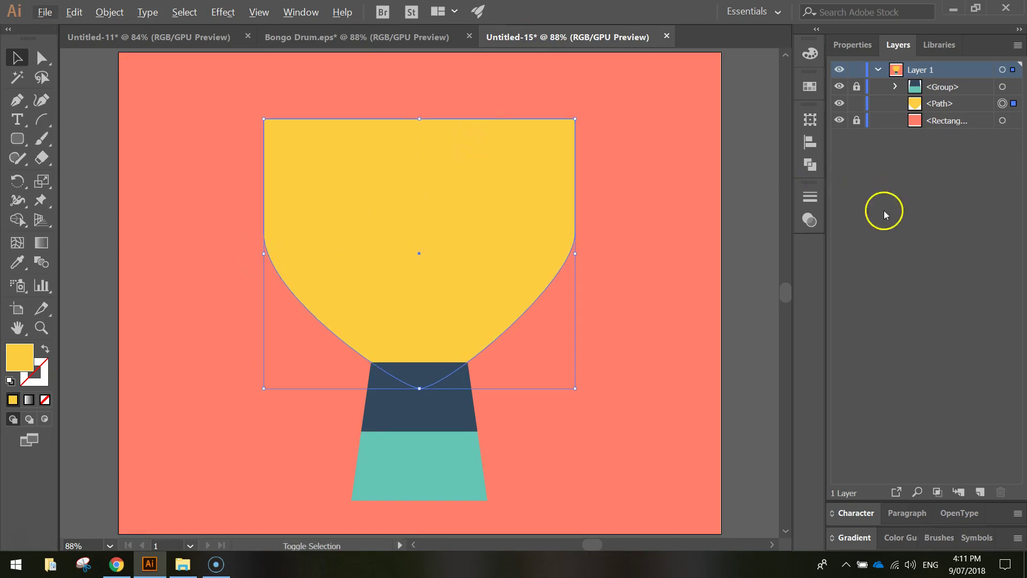
Step: Narrow the yellow bowl and nudge it down onto the dark-blue base
{"action": "left_click_drag", "start_coordinate": [575, 253], "coordinate": [487, 260]}
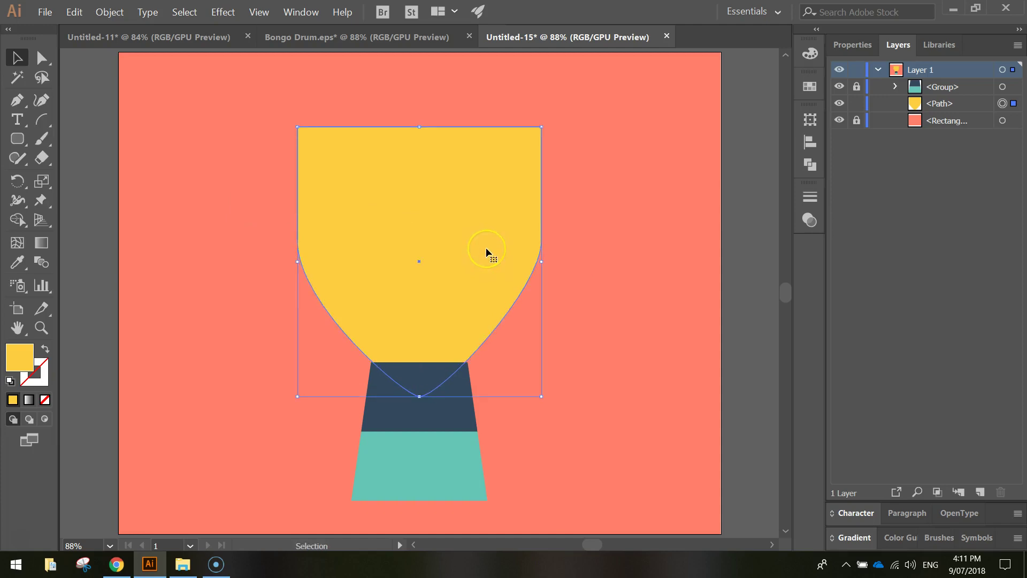
{"action": "key", "text": "Down"}
{"action": "key", "text": "Down"}
{"action": "key", "text": "Down"}
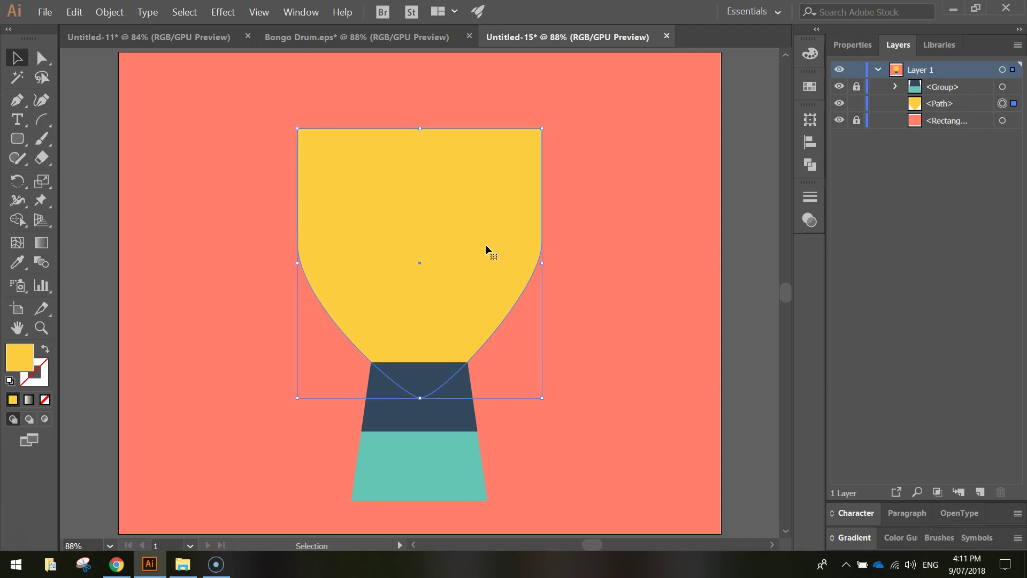
{"action": "left_click", "coordinate": [607, 288]}
{"action": "left_click", "coordinate": [473, 280]}
{"action": "left_click", "coordinate": [694, 303]}
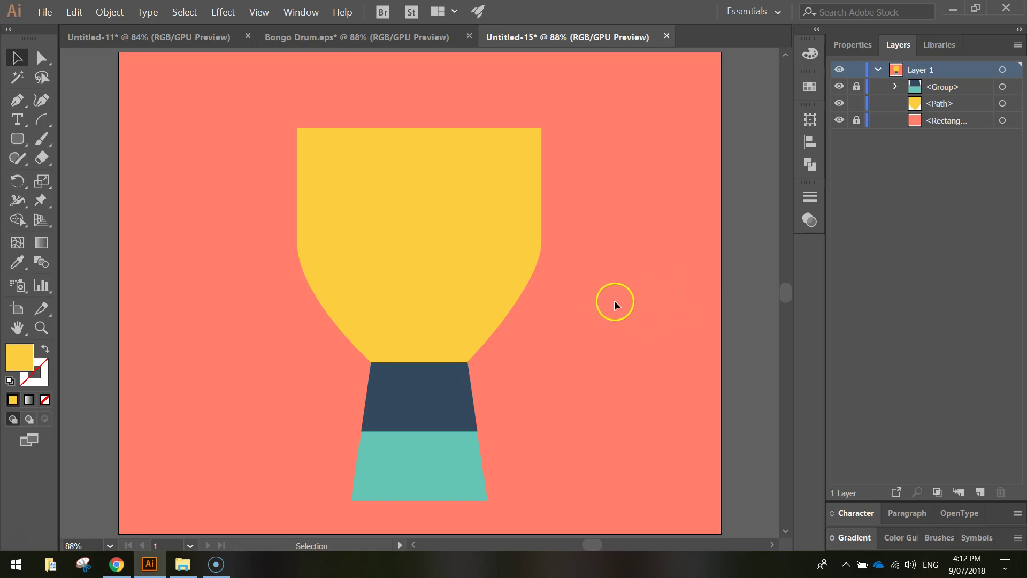
Step: Draw a thin 64c5b4 aqua rectangle, 519 × 39 px, across the bowl's top as the rim
{"action": "left_click_drag", "start_coordinate": [18, 139], "coordinate": [87, 140]}
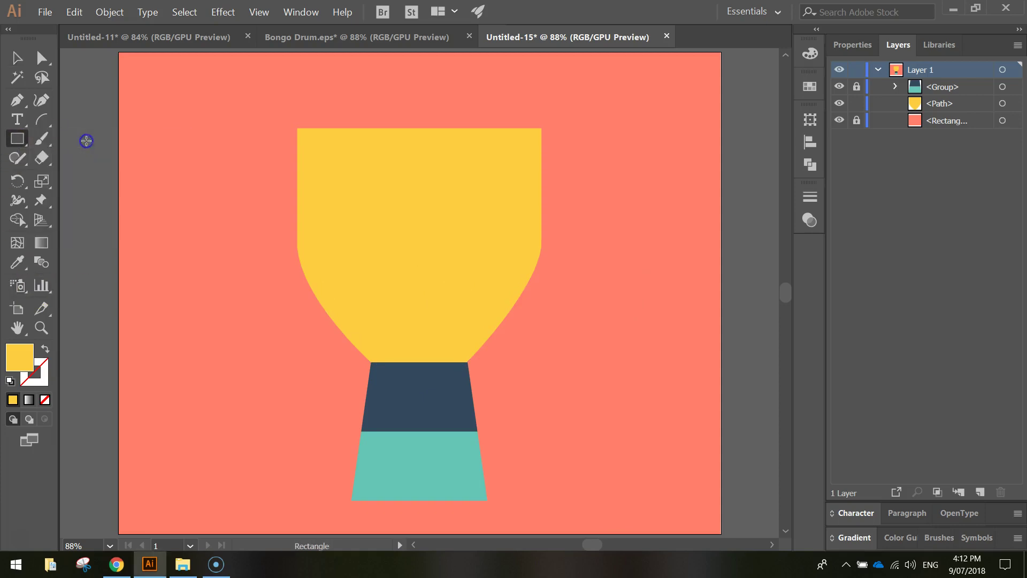
{"action": "left_click", "coordinate": [864, 37]}
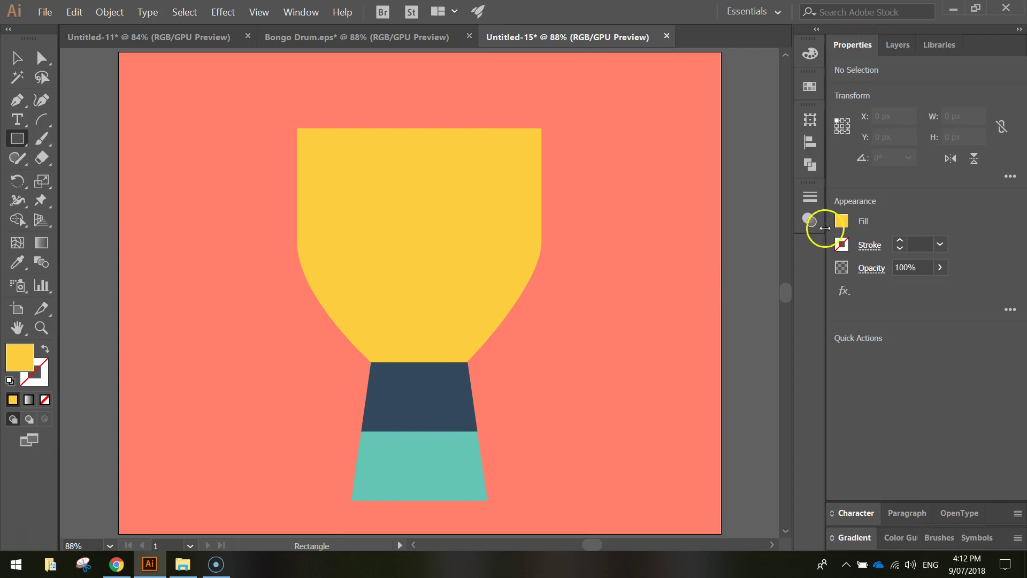
{"action": "left_click", "coordinate": [842, 221]}
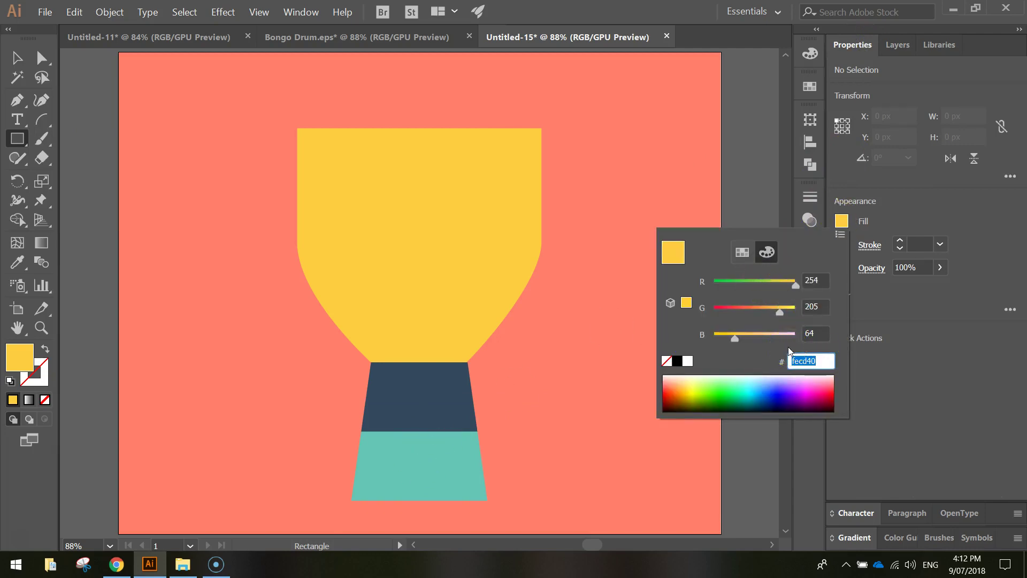
{"action": "type", "text": "64c5b4"}
{"action": "key", "text": "Return"}
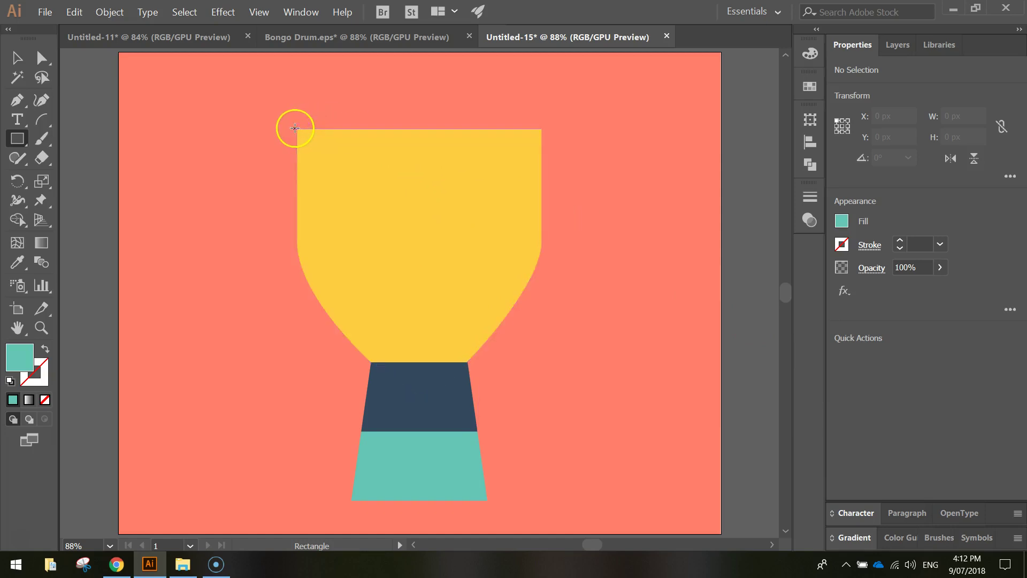
{"action": "left_click_drag", "start_coordinate": [298, 128], "coordinate": [542, 109]}
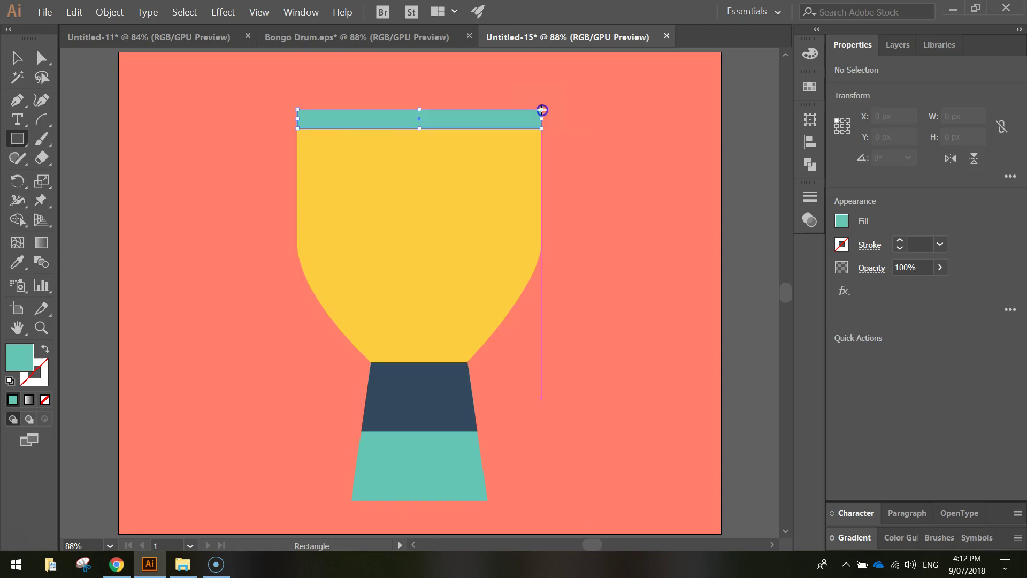
{"action": "left_click", "coordinate": [17, 57]}
{"action": "left_click", "coordinate": [92, 91]}
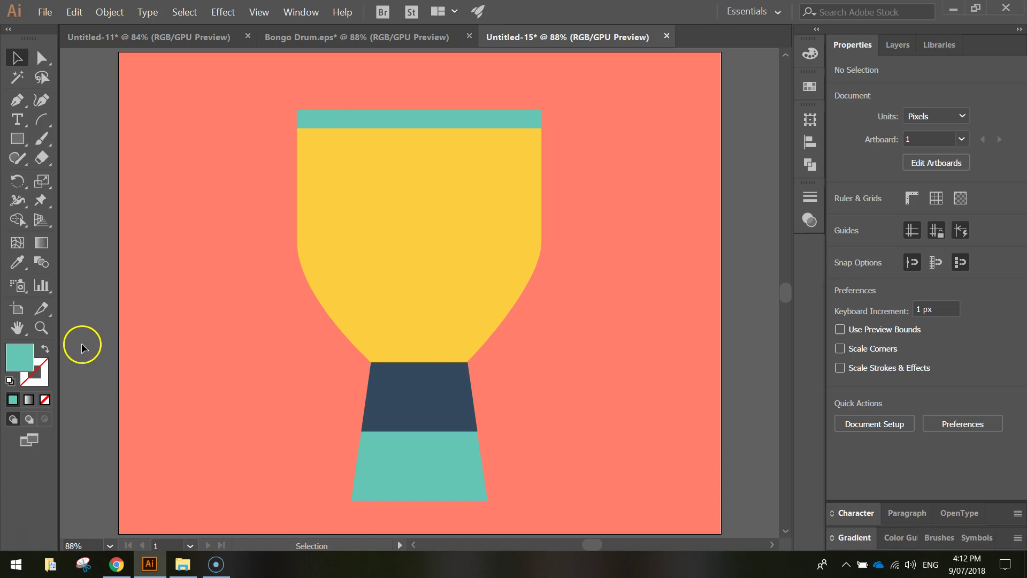
Step: Draw a black-filled rectangle, 445 × 907 px, covering the drum's right half
{"action": "left_click", "coordinate": [16, 138]}
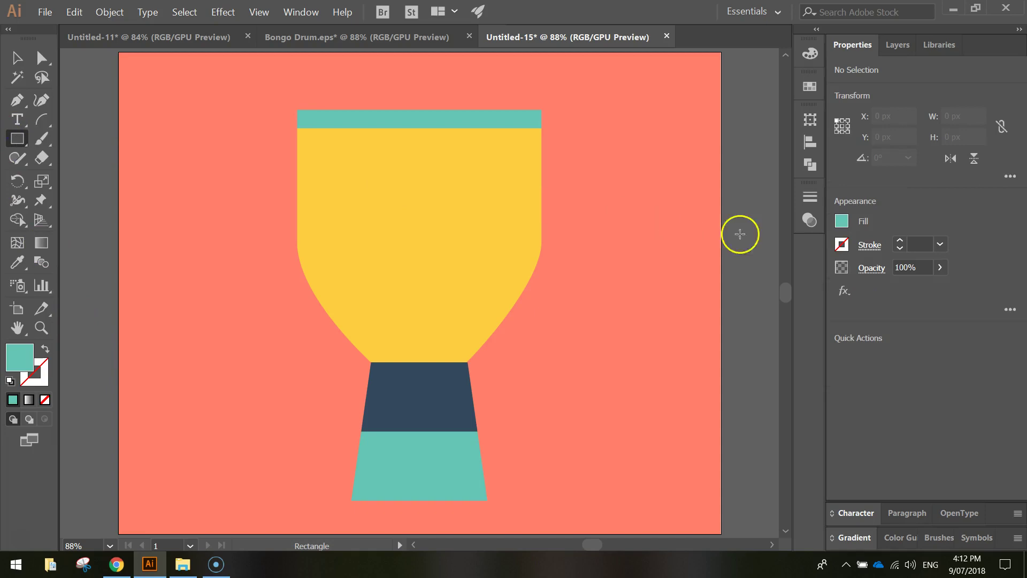
{"action": "left_click", "coordinate": [833, 227]}
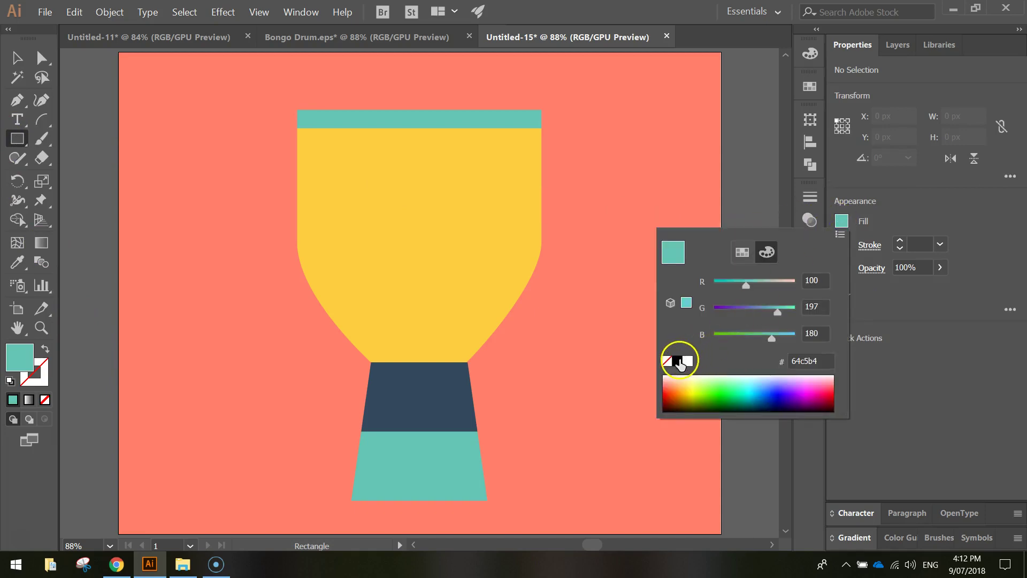
{"action": "left_click", "coordinate": [679, 362]}
{"action": "left_click", "coordinate": [958, 332]}
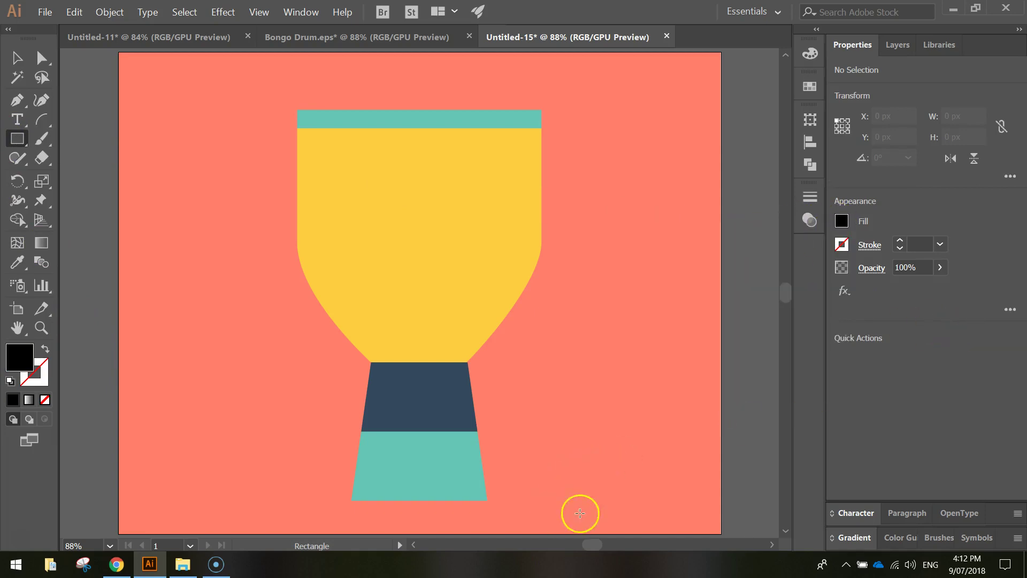
{"action": "left_click_drag", "start_coordinate": [628, 512], "coordinate": [624, 398]}
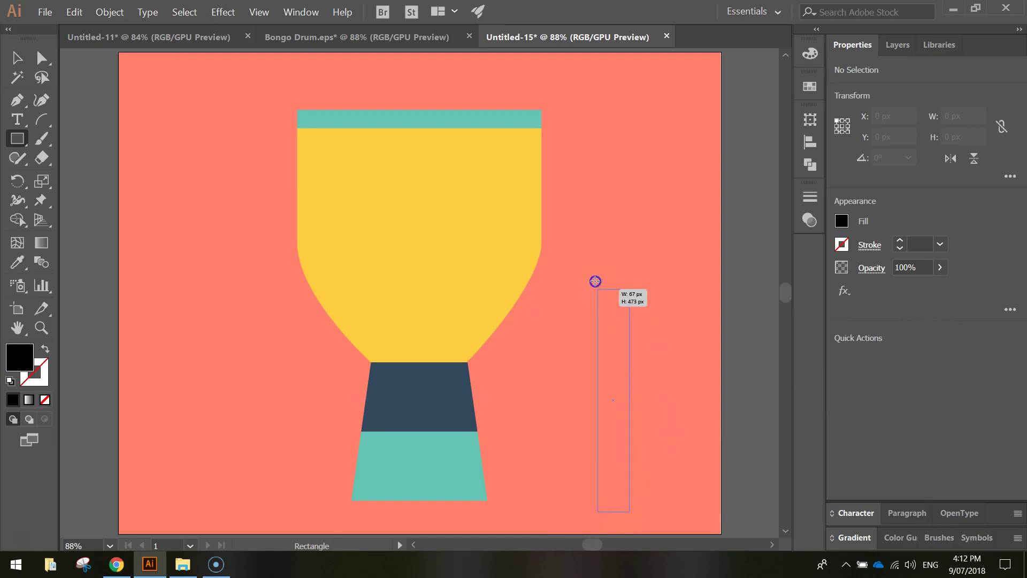
{"action": "mouse_move", "coordinate": [595, 282]}
{"action": "left_mouse_down"}
{"action": "mouse_move", "coordinate": [543, 152]}
{"action": "mouse_move", "coordinate": [456, 91]}
{"action": "mouse_move", "coordinate": [419, 84]}
{"action": "left_mouse_up"}
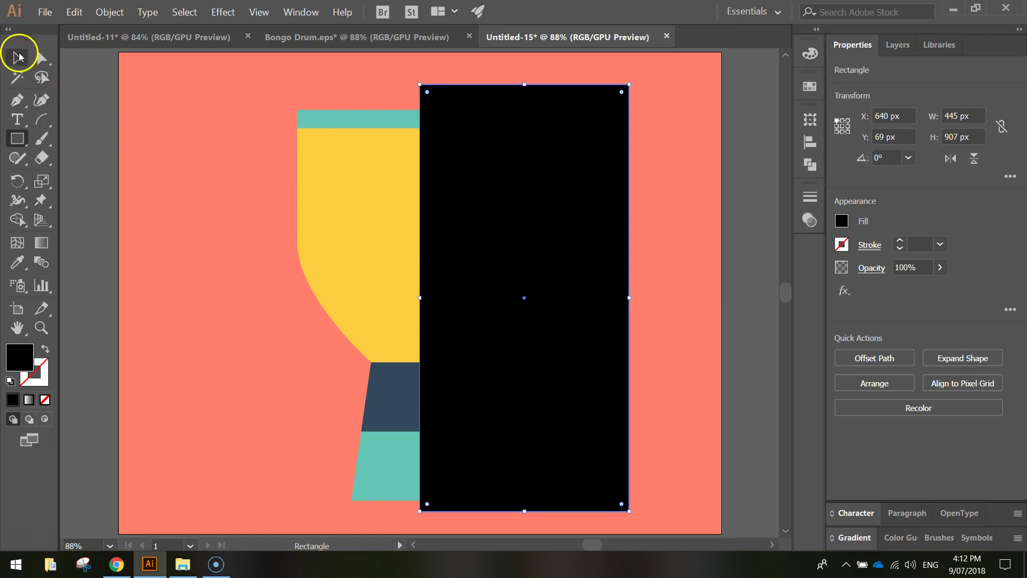
Step: Set the shadow rectangle's opacity to 10%
{"action": "left_click", "coordinate": [17, 57]}
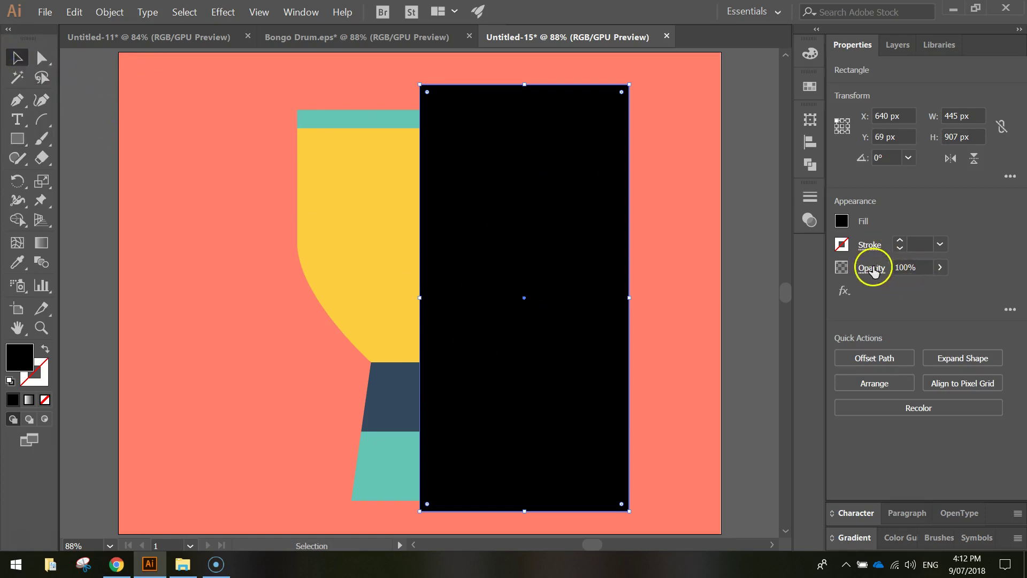
{"action": "left_click", "coordinate": [906, 266]}
{"action": "key", "text": "BackSpace"}
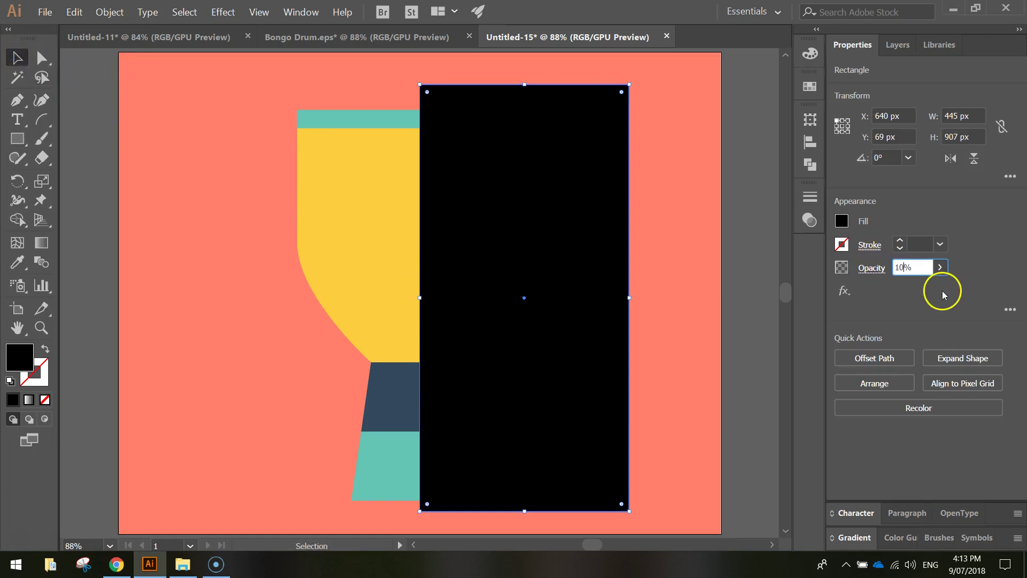
{"action": "key", "text": "Return"}
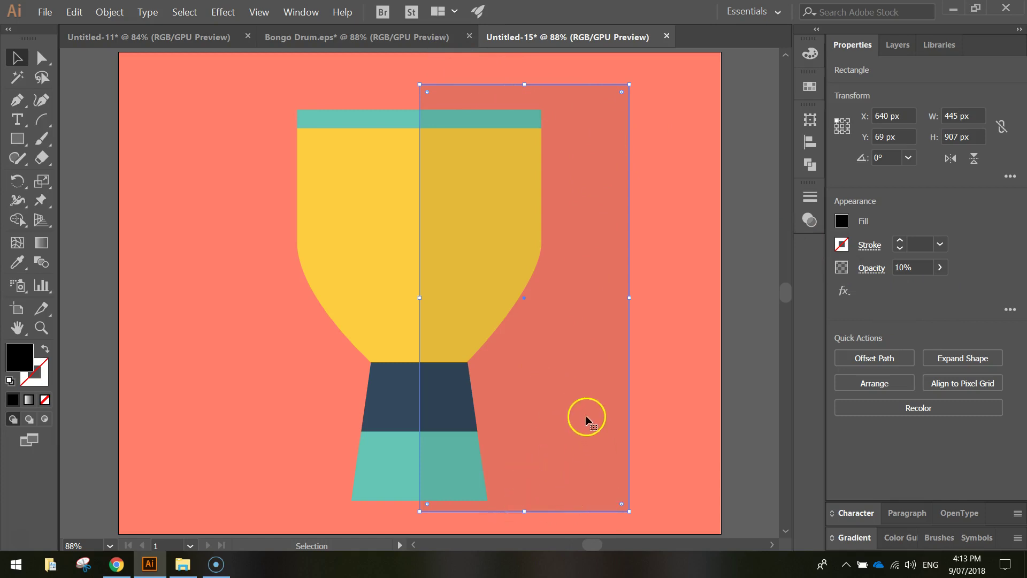
Step: Unlock the base group in Layers and select all drum parts together with the shadow
{"action": "left_click", "coordinate": [898, 44]}
{"action": "left_click", "coordinate": [857, 120]}
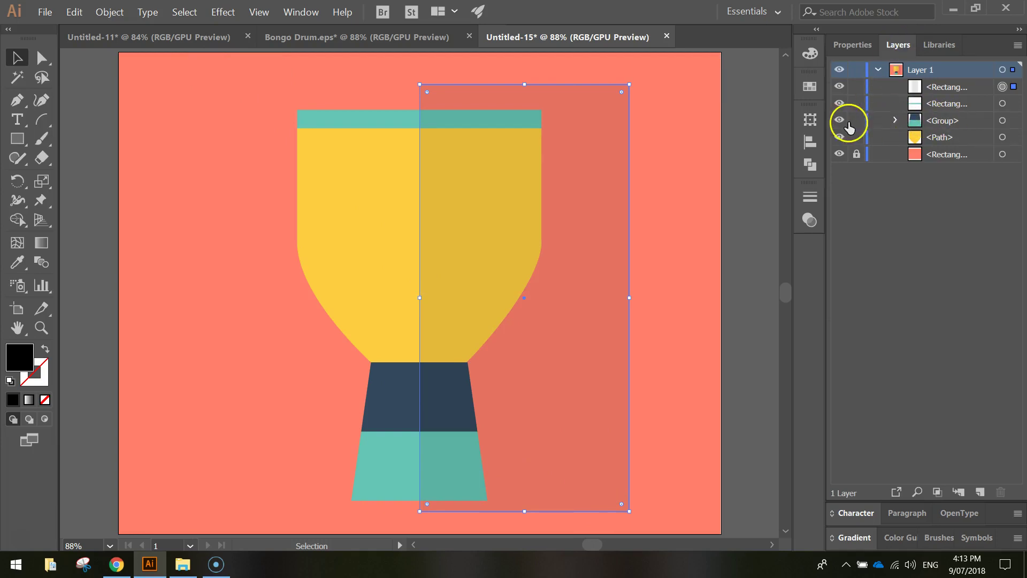
{"action": "left_click_drag", "start_coordinate": [253, 63], "coordinate": [640, 447]}
{"action": "left_click_drag", "start_coordinate": [652, 526], "coordinate": [653, 524]}
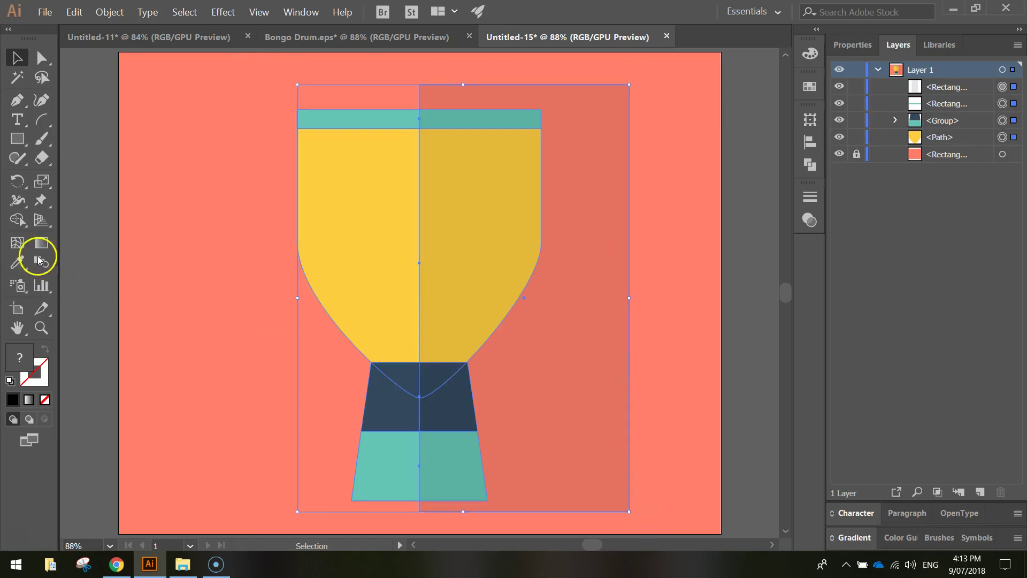
Step: Delete the shadow area outside the drum with Shape Builder, then deselect
{"action": "left_click_drag", "start_coordinate": [18, 219], "coordinate": [110, 228]}
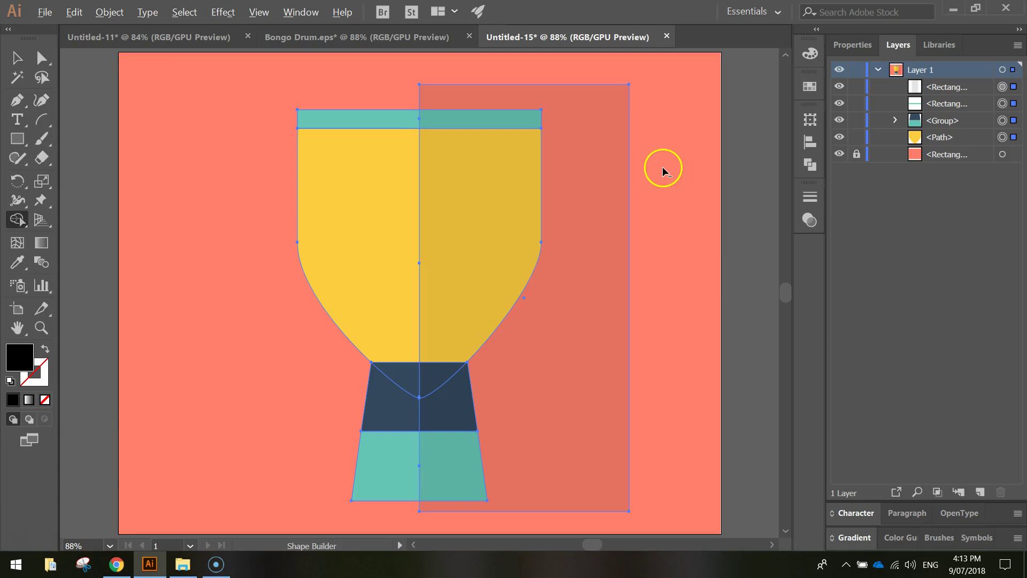
{"action": "left_click_drag", "start_coordinate": [662, 166], "coordinate": [610, 261]}
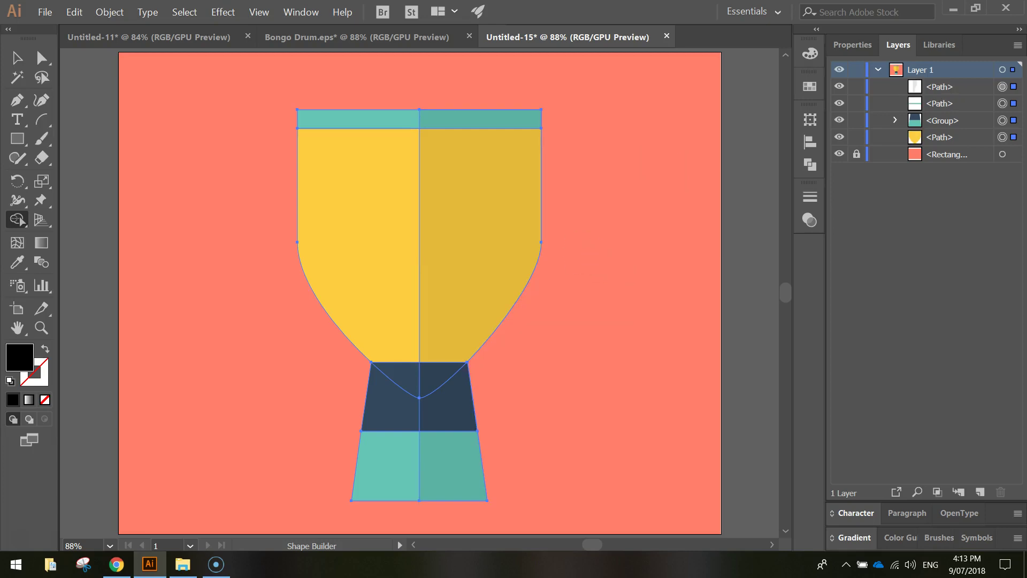
{"action": "left_click", "coordinate": [17, 58]}
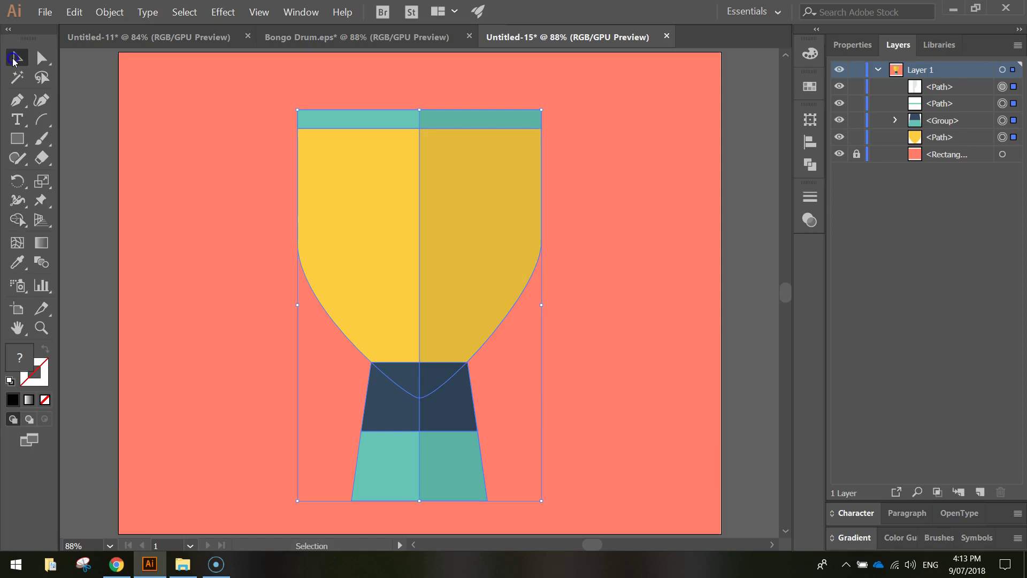
{"action": "left_click", "coordinate": [97, 122]}
{"action": "left_click", "coordinate": [93, 123]}
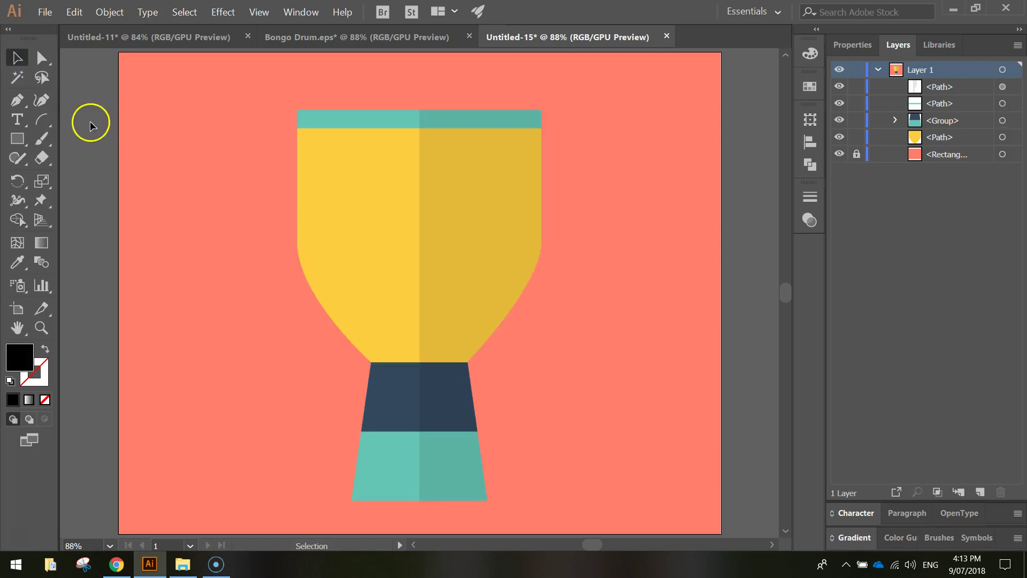